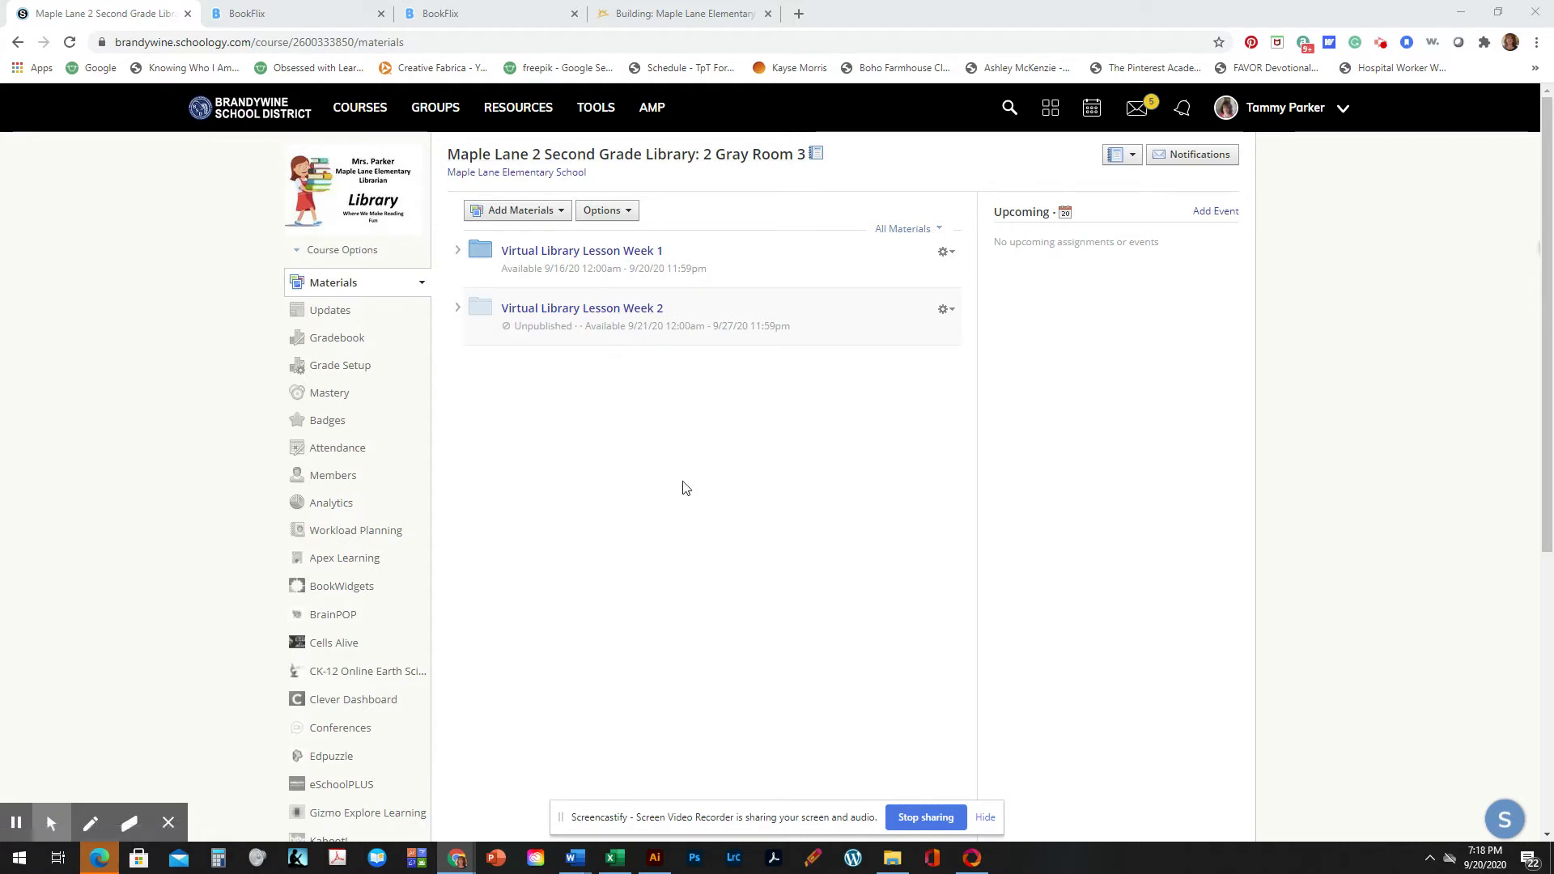
Open the Week 2 Virtual Library Assignment and highlight the sentence placing The Dot in Earth and Sky
click(580, 309)
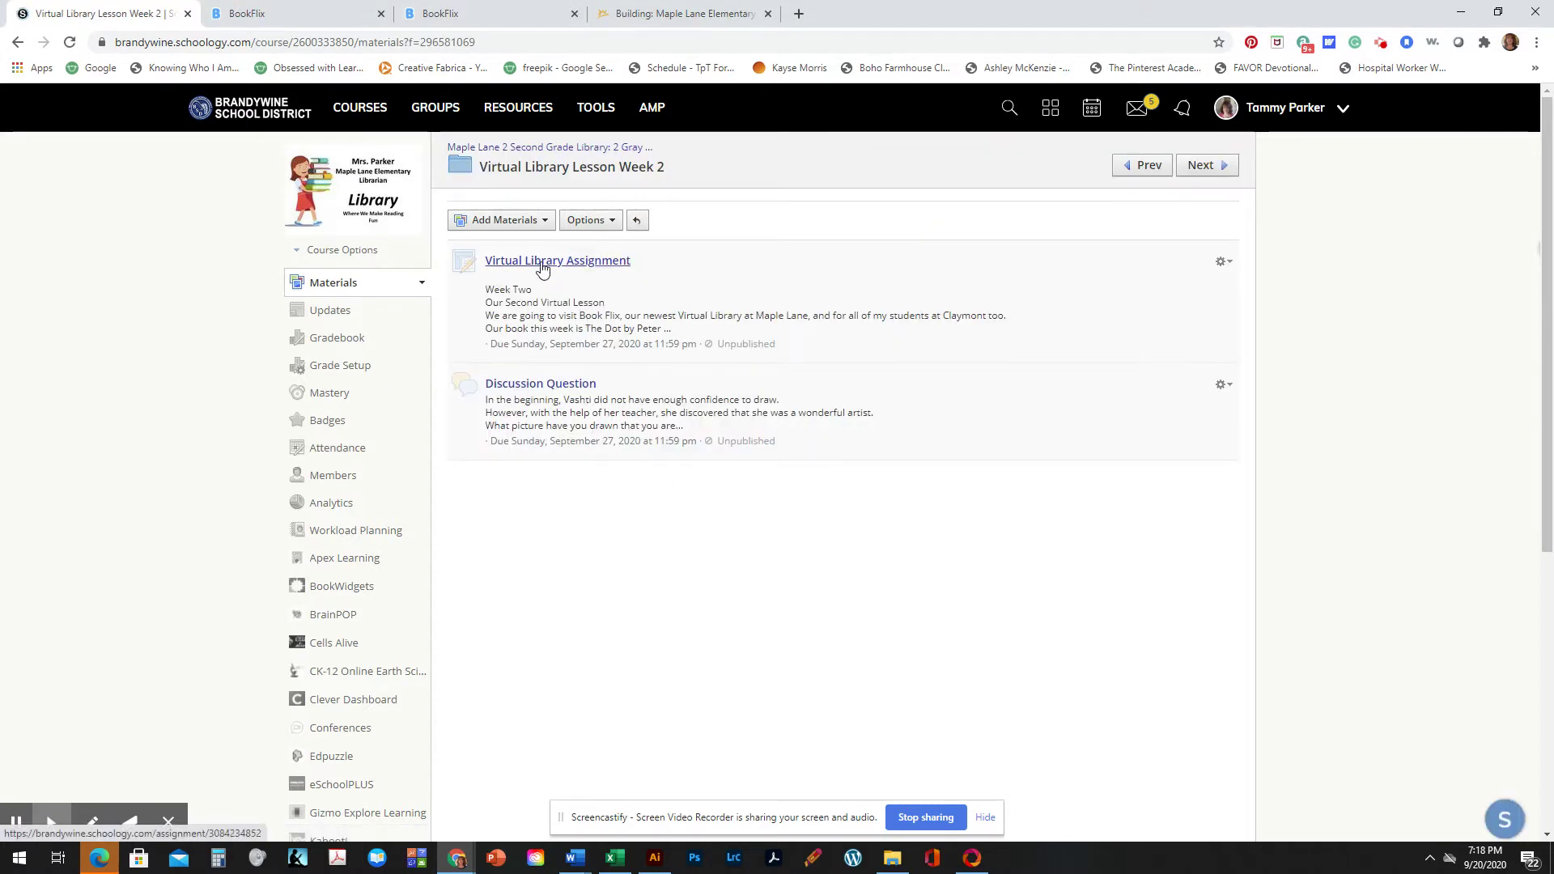
click(542, 265)
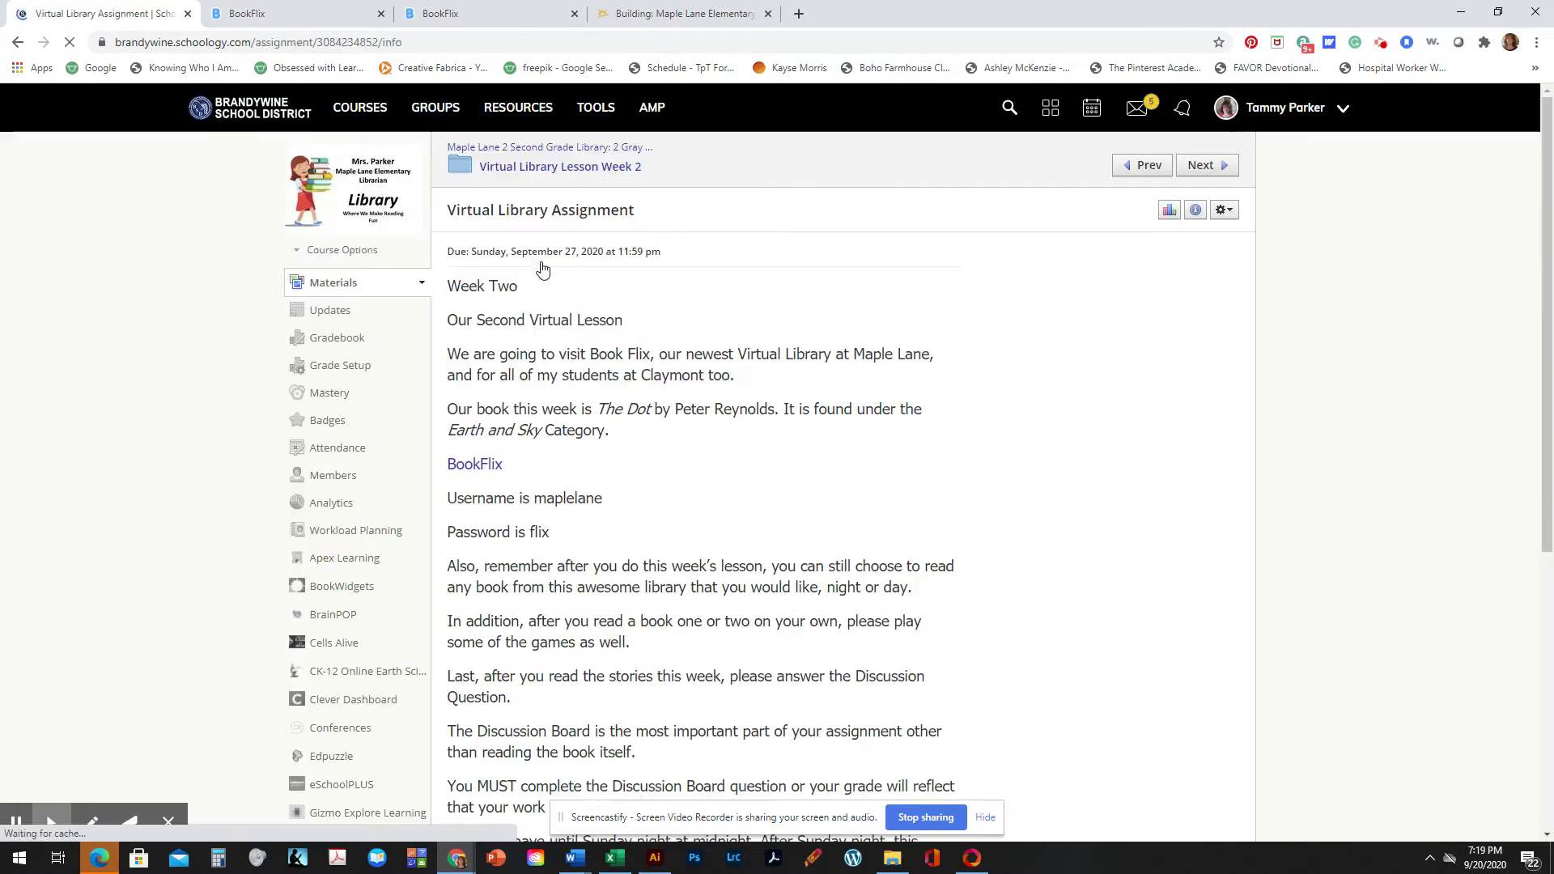
drag(1545, 209, 1550, 303)
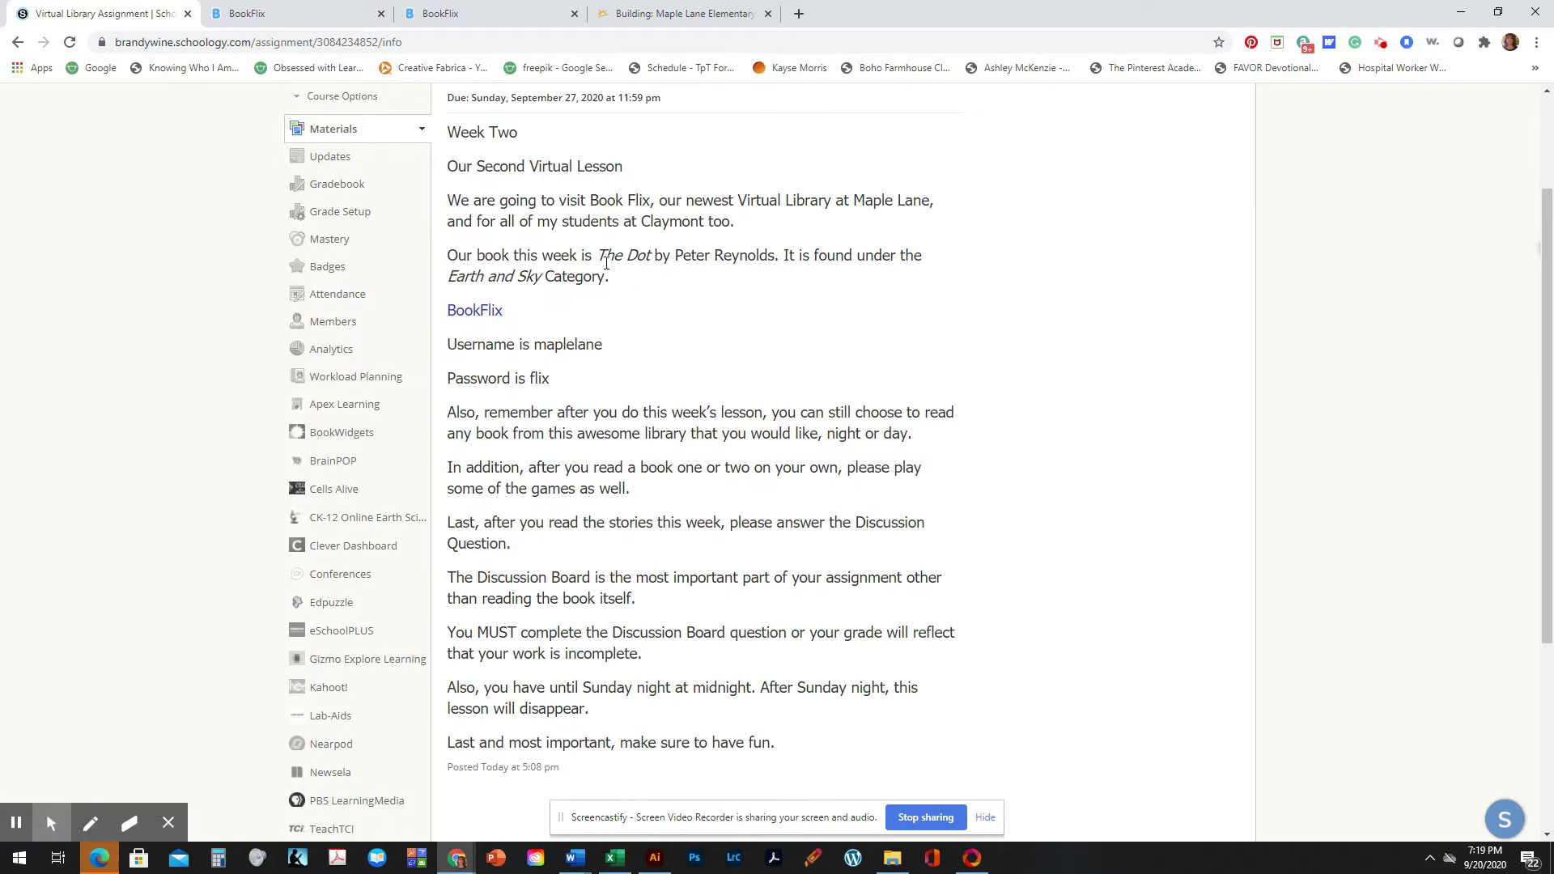
drag(598, 257, 947, 272)
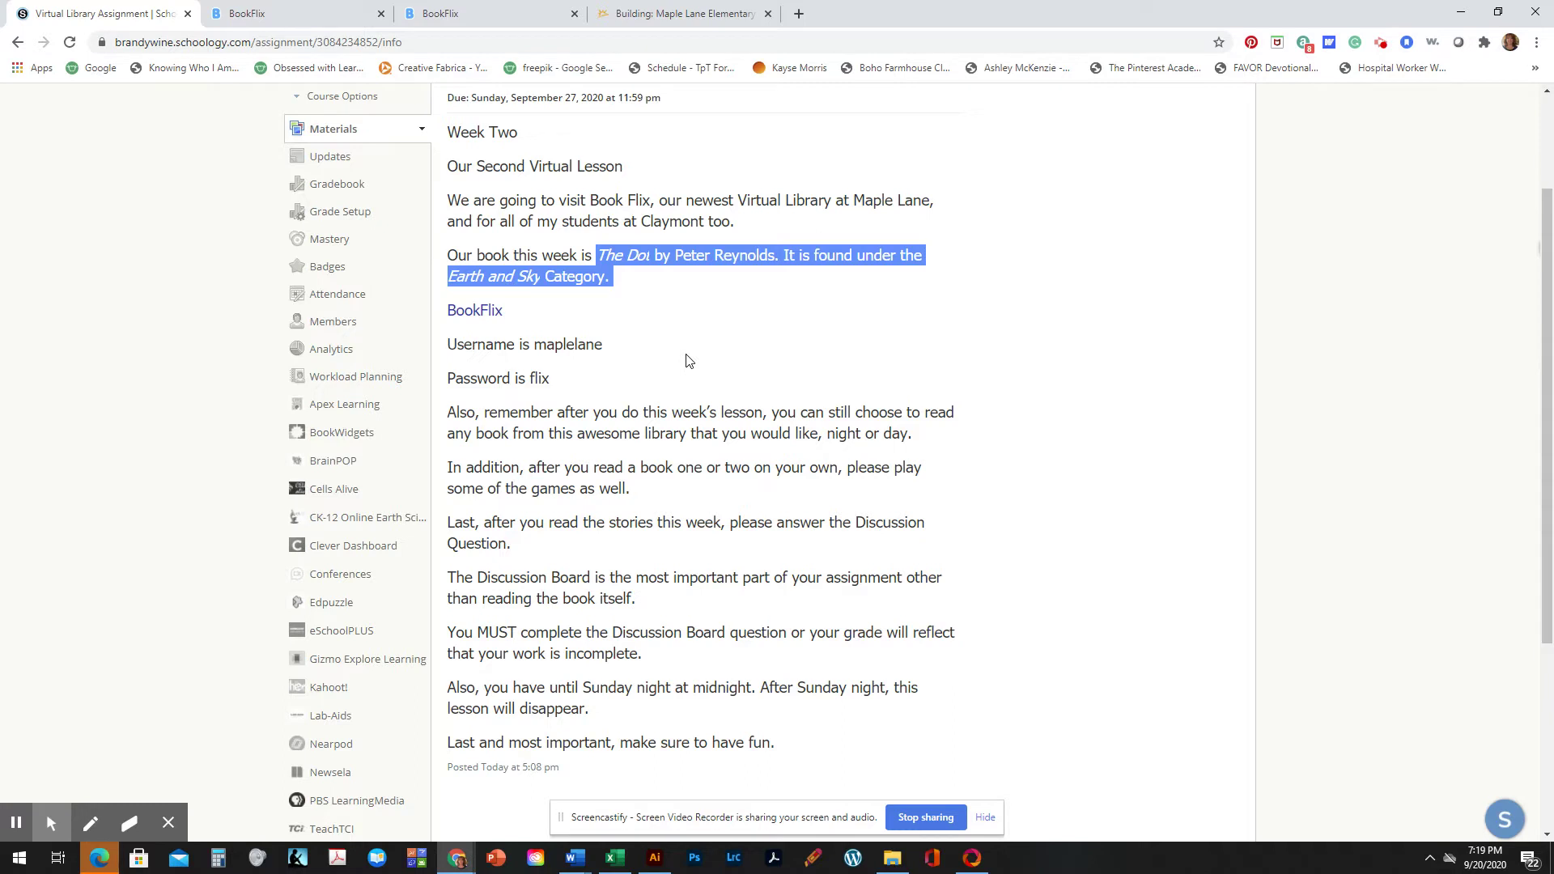
Launch BookFlix from the assignment, skip its intro, and open the Earth and Sky category
click(494, 318)
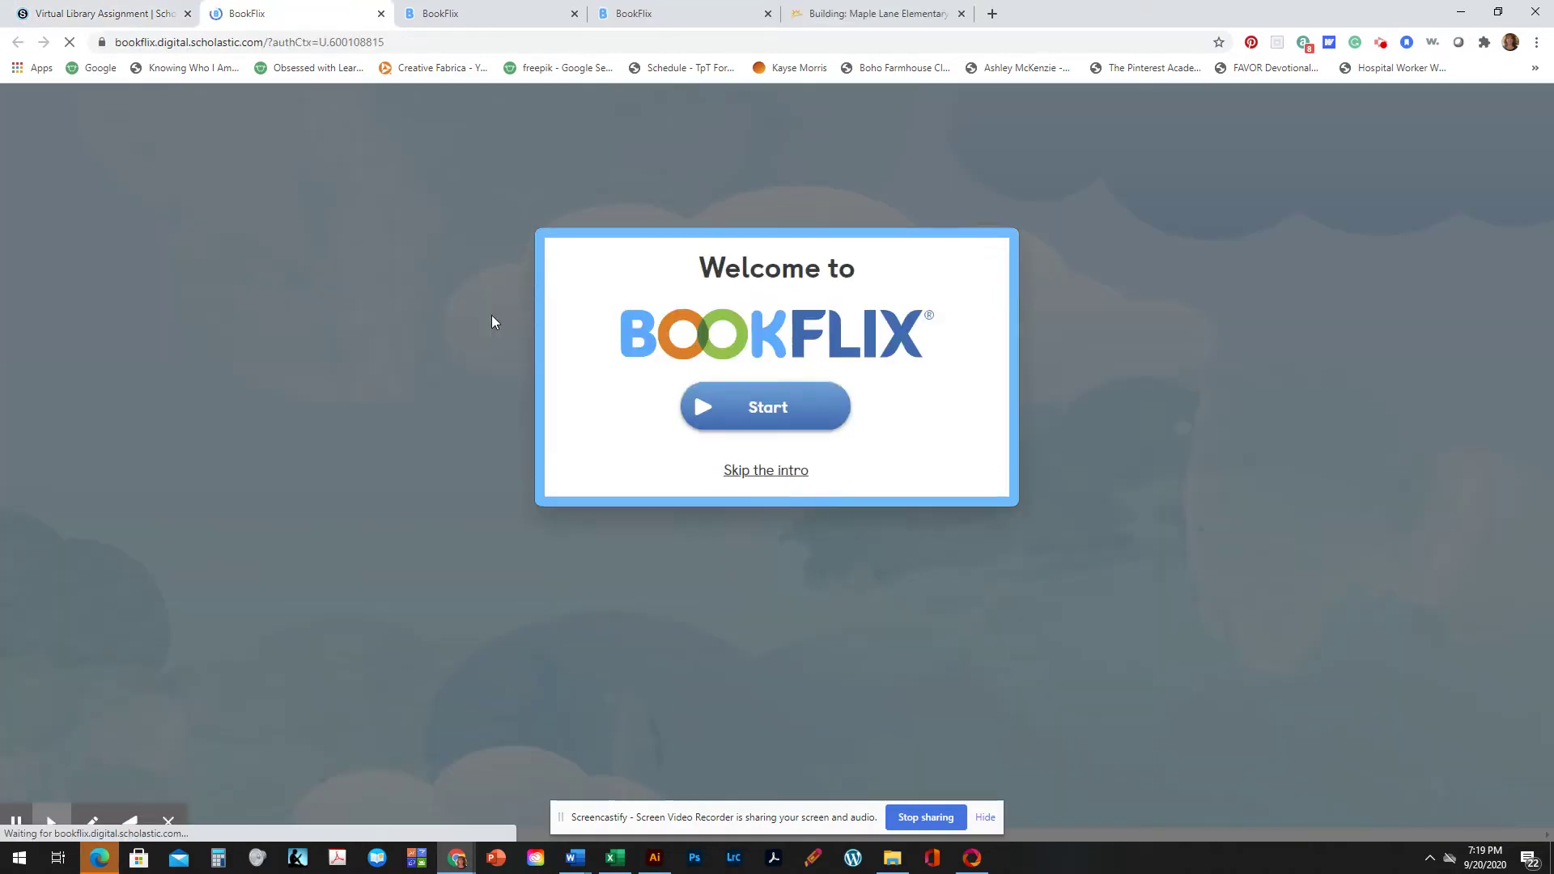
click(752, 471)
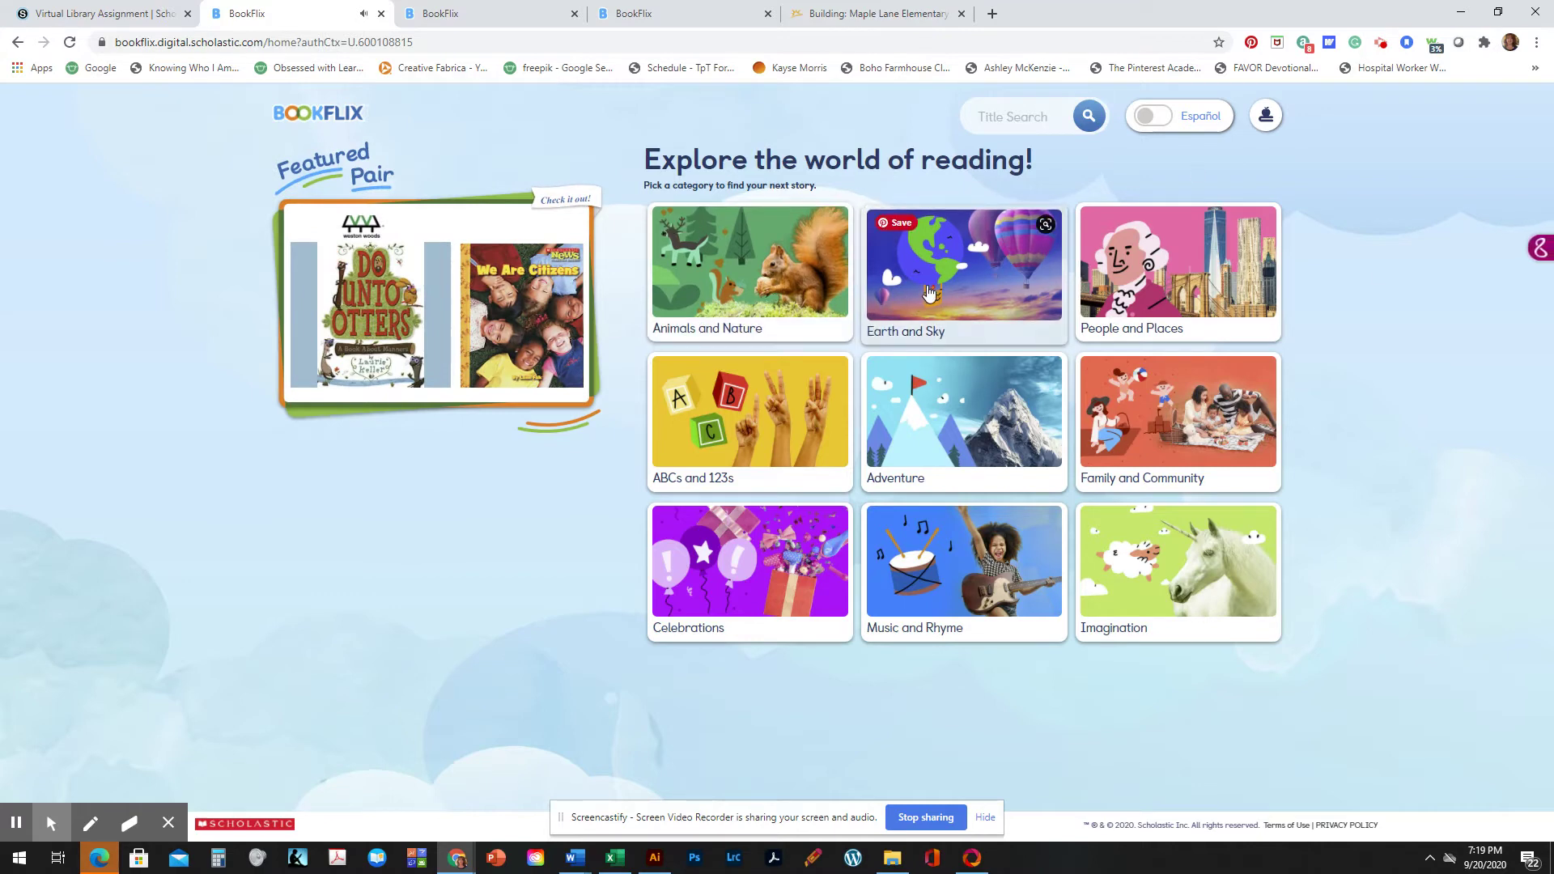
click(929, 292)
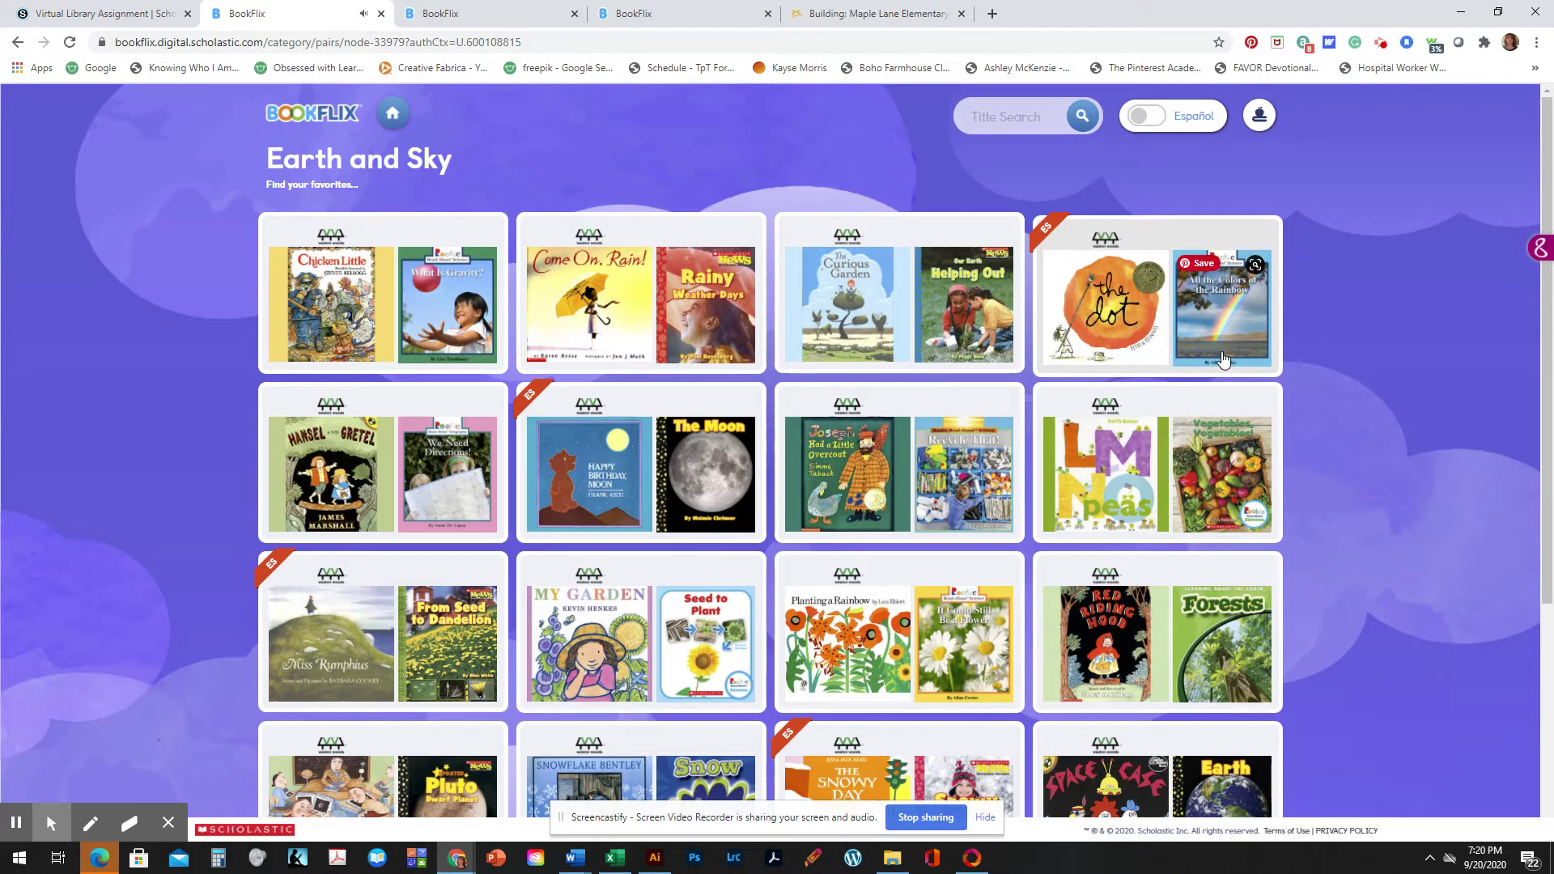
Open The Dot / All the Colors of the Rainbow pair and start Word Match
click(1120, 328)
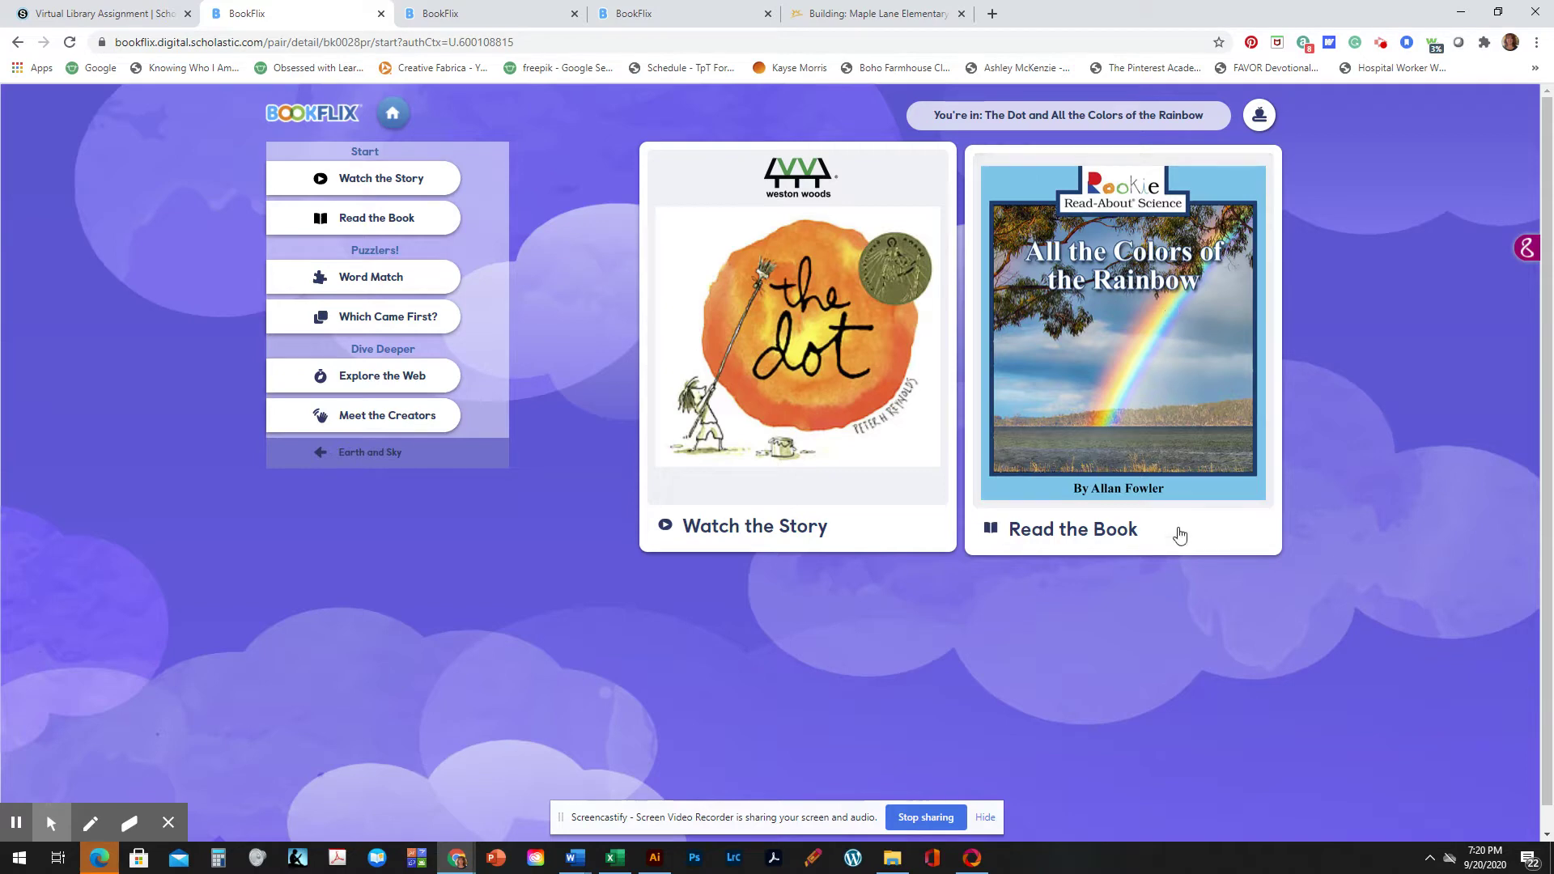
click(375, 276)
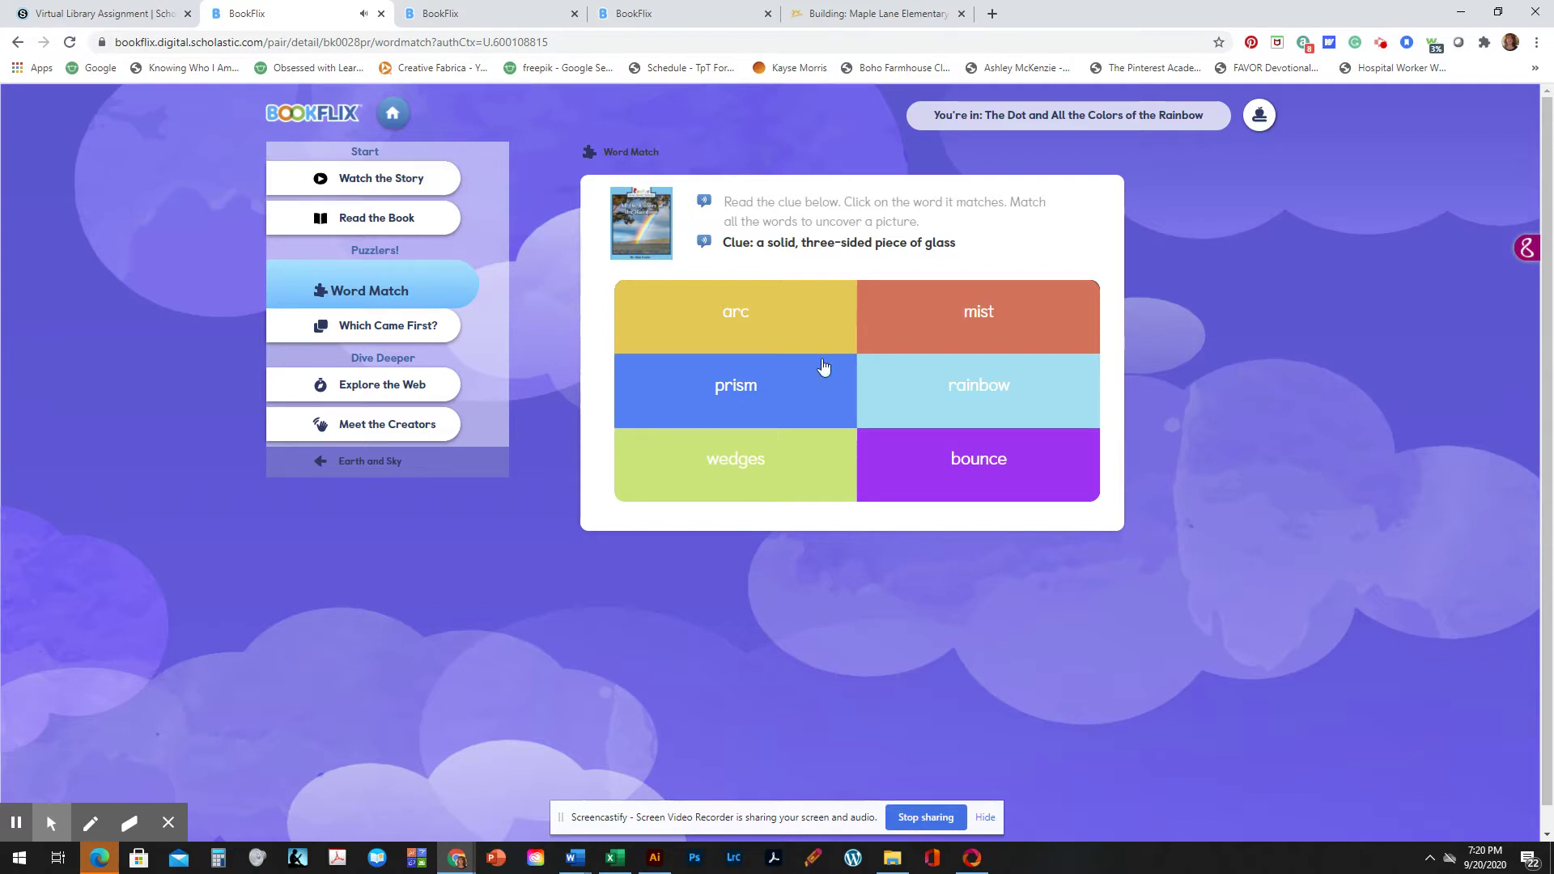
Match 'prism' to the three-sided glass clue, try Which Came First, then return to the puzzlers
click(761, 389)
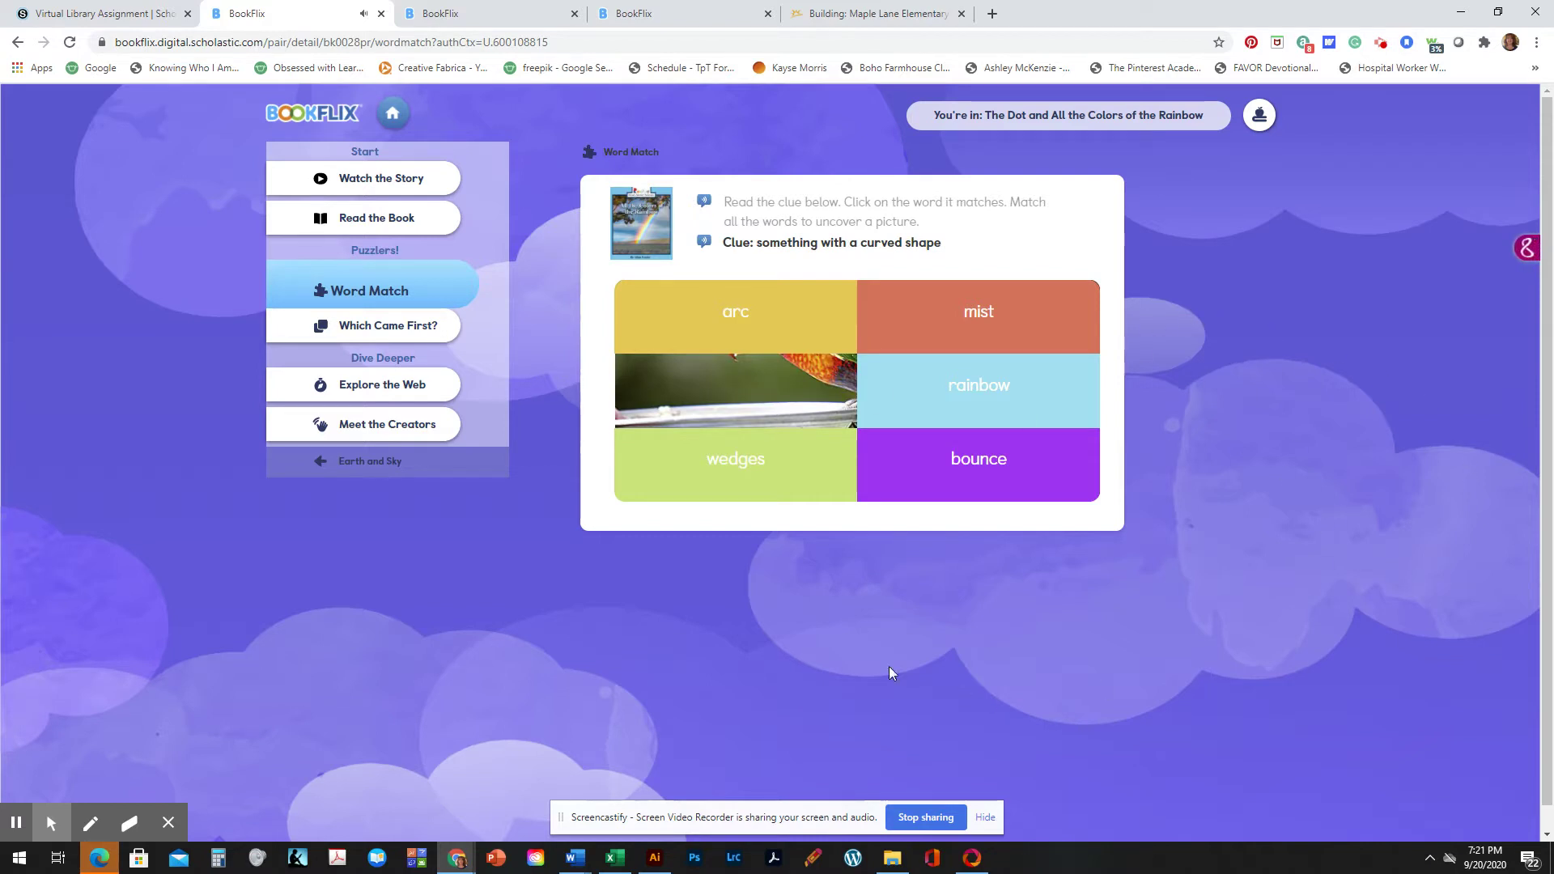
click(388, 326)
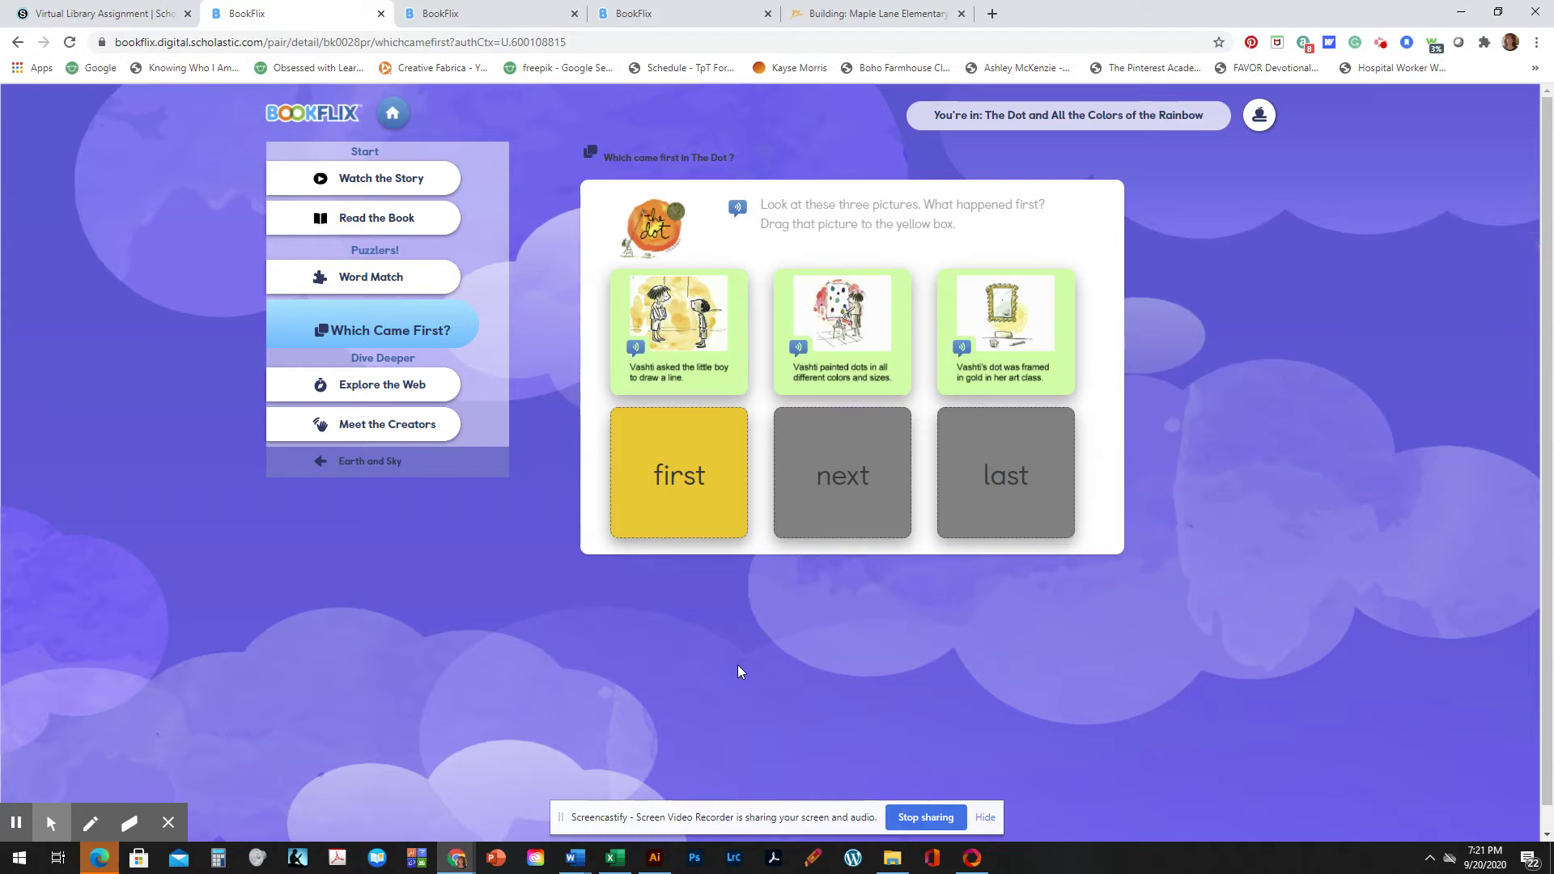
click(374, 250)
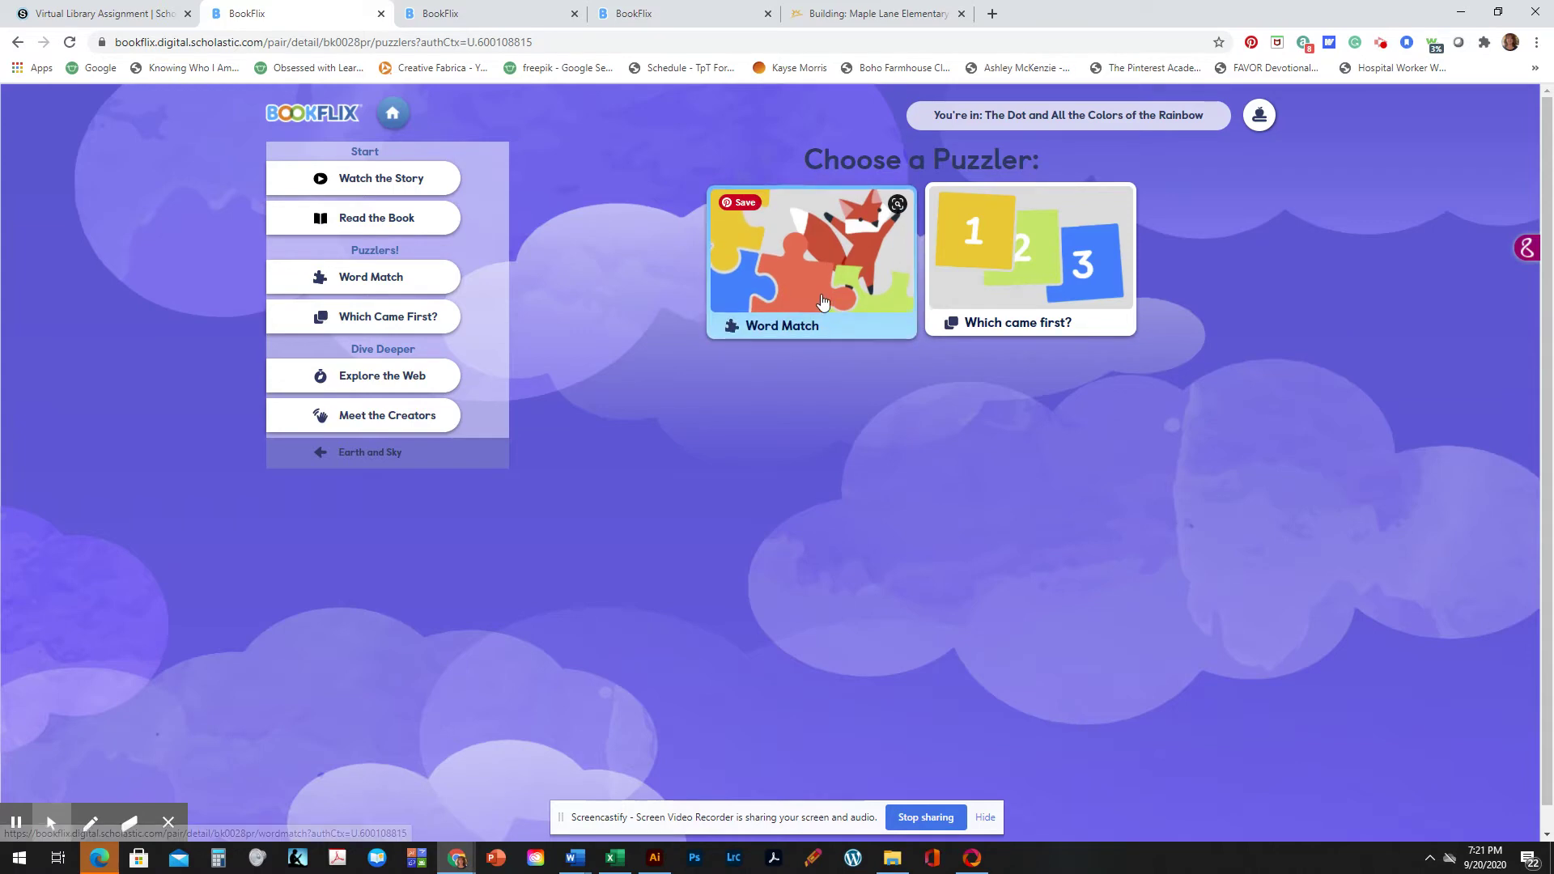
click(388, 378)
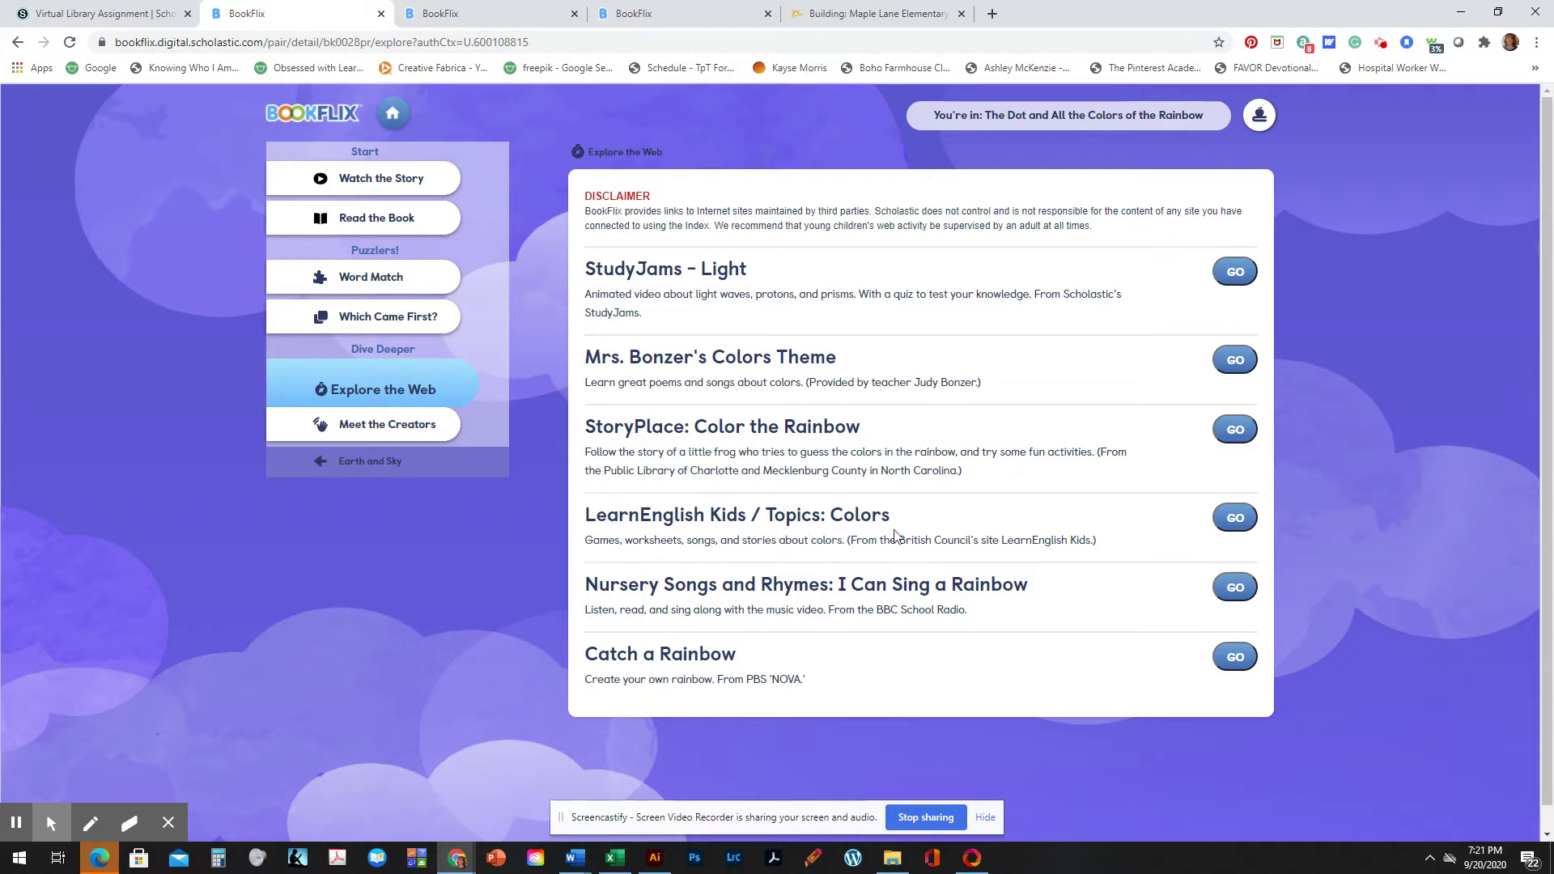
Open the LearnEnglish Kids Colours page and scroll through its games and songs
click(1234, 517)
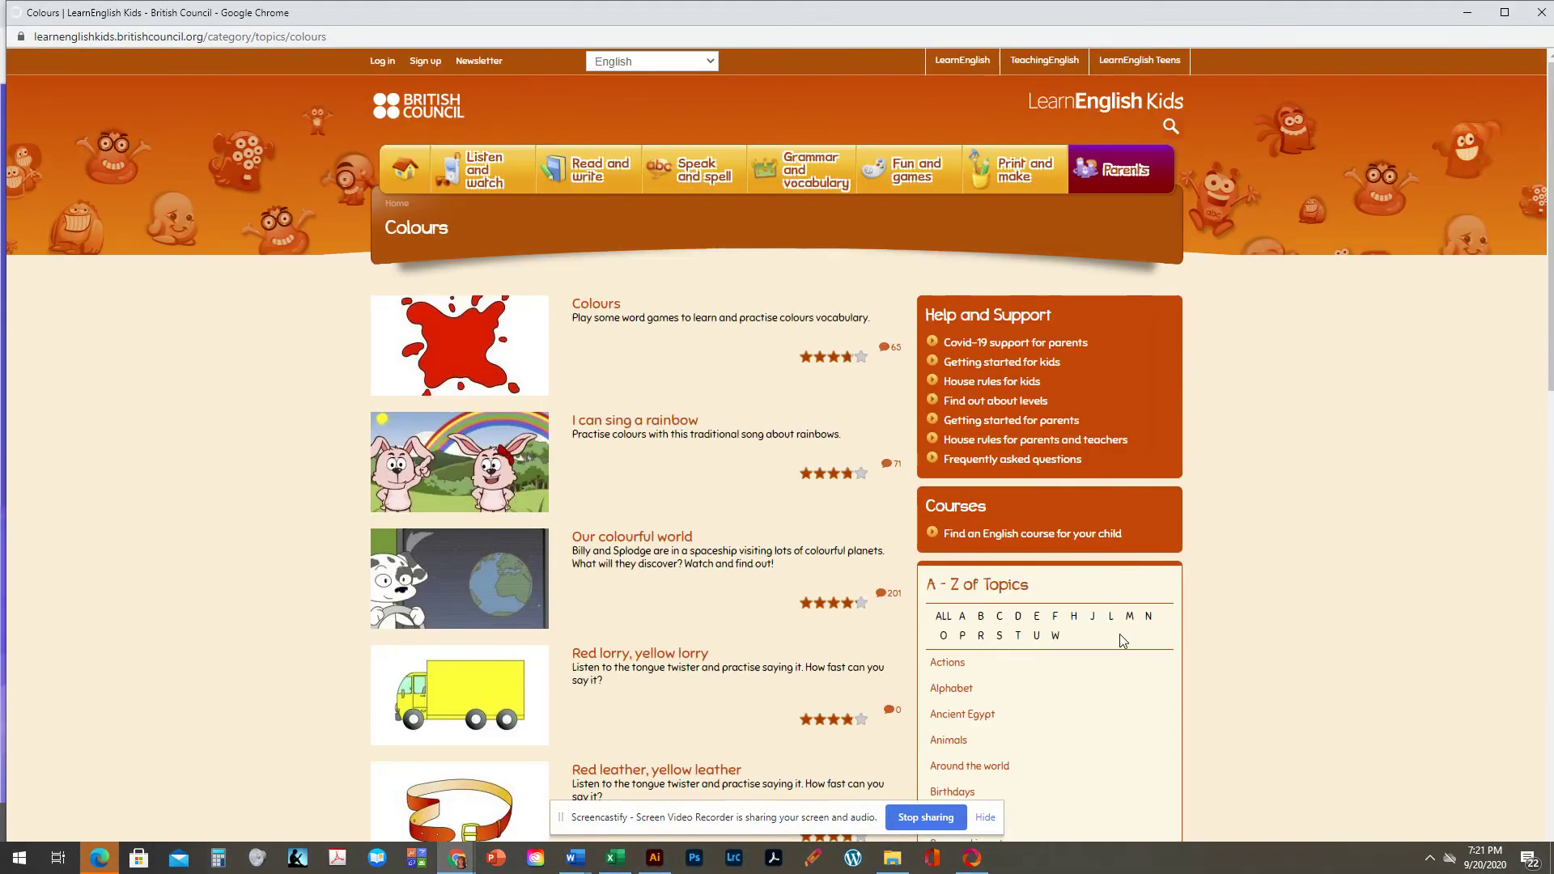
scroll(1119, 634, down, 3)
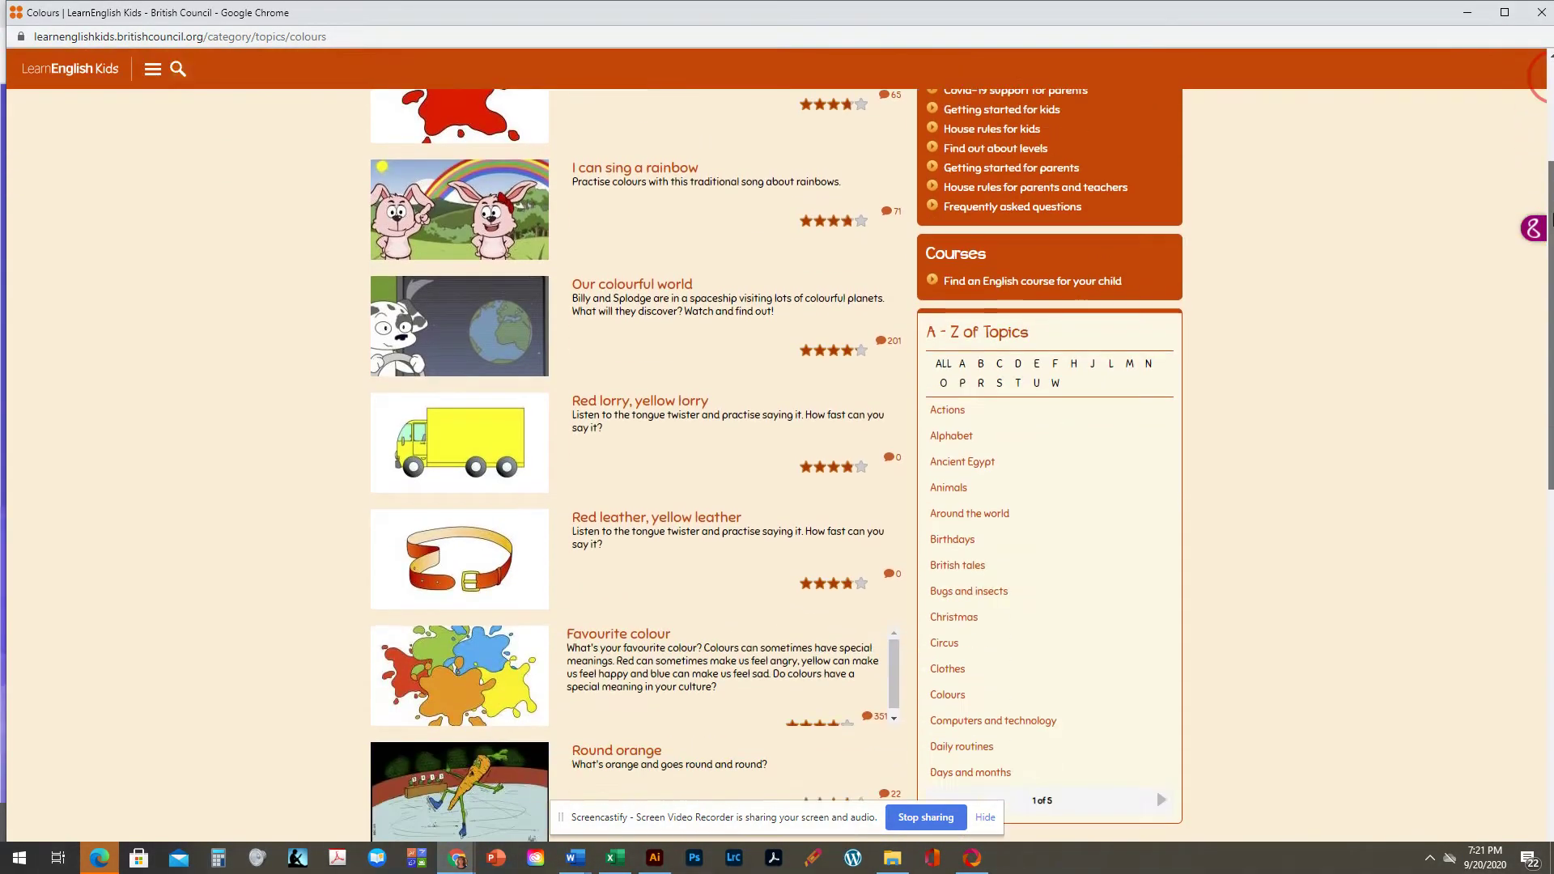
scroll(1551, 240, down, 5)
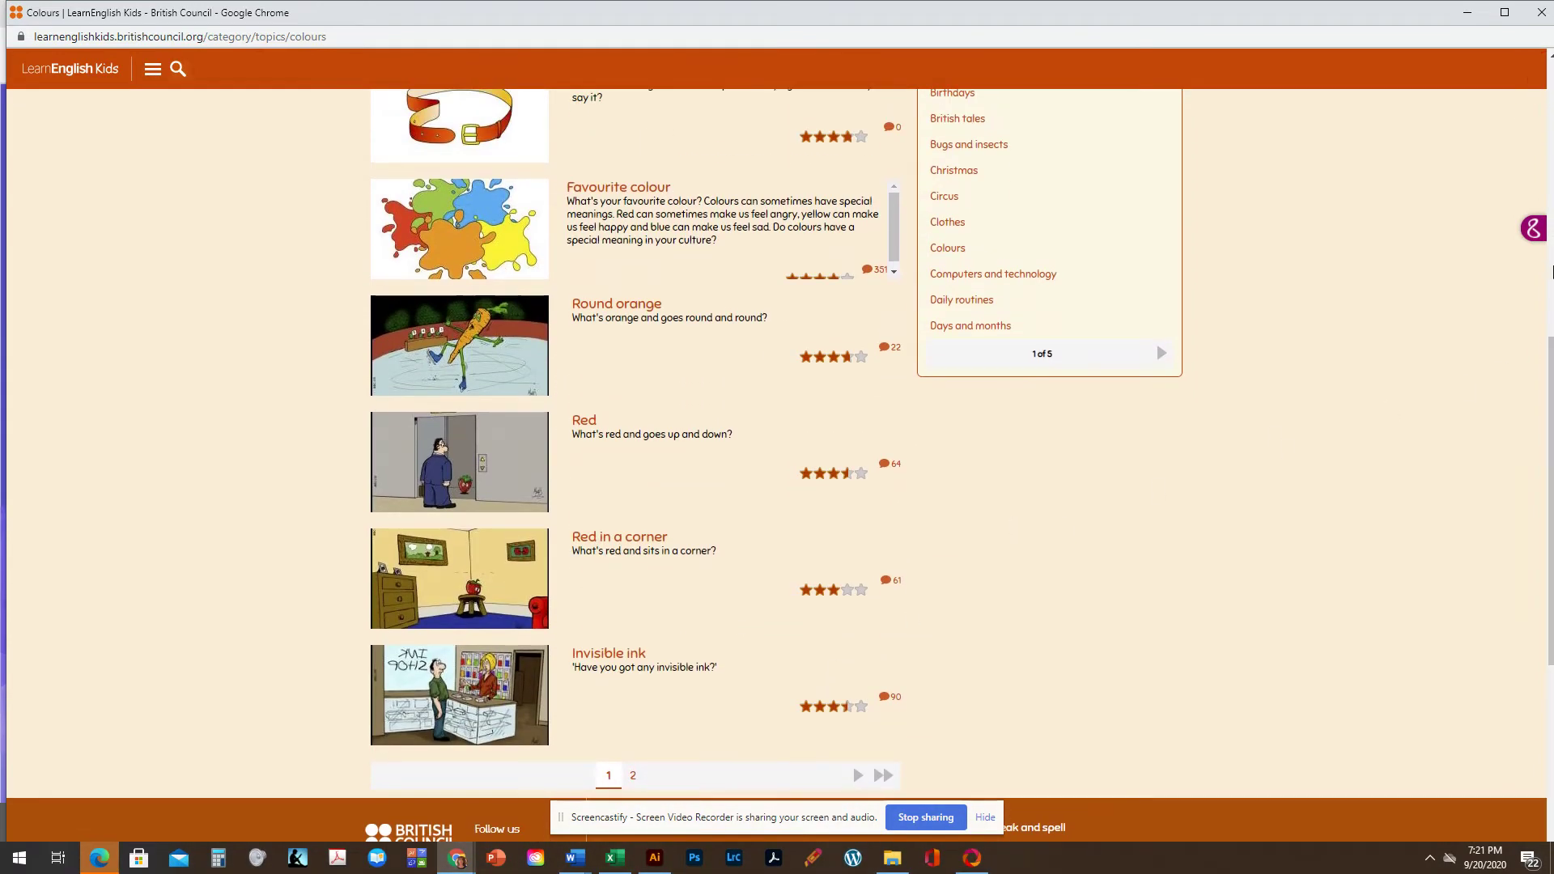
scroll(1551, 271, up, 2)
scroll(1551, 271, up, 10)
Close LearnEnglish Kids and open the Nursery Songs and Rhymes: I Can Sing a Rainbow site
click(1541, 12)
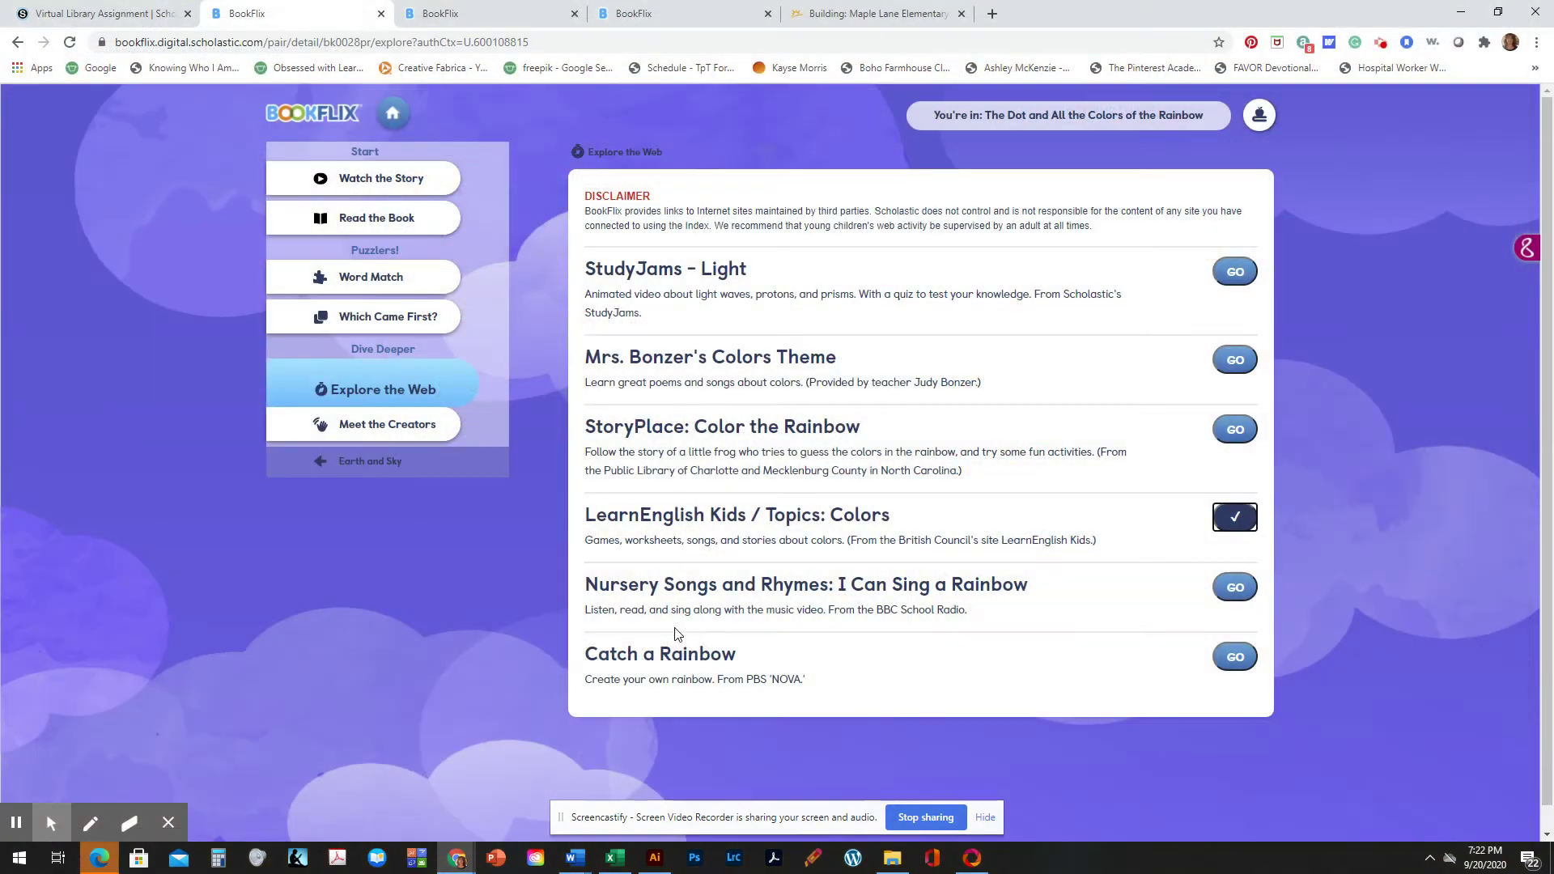
click(1238, 590)
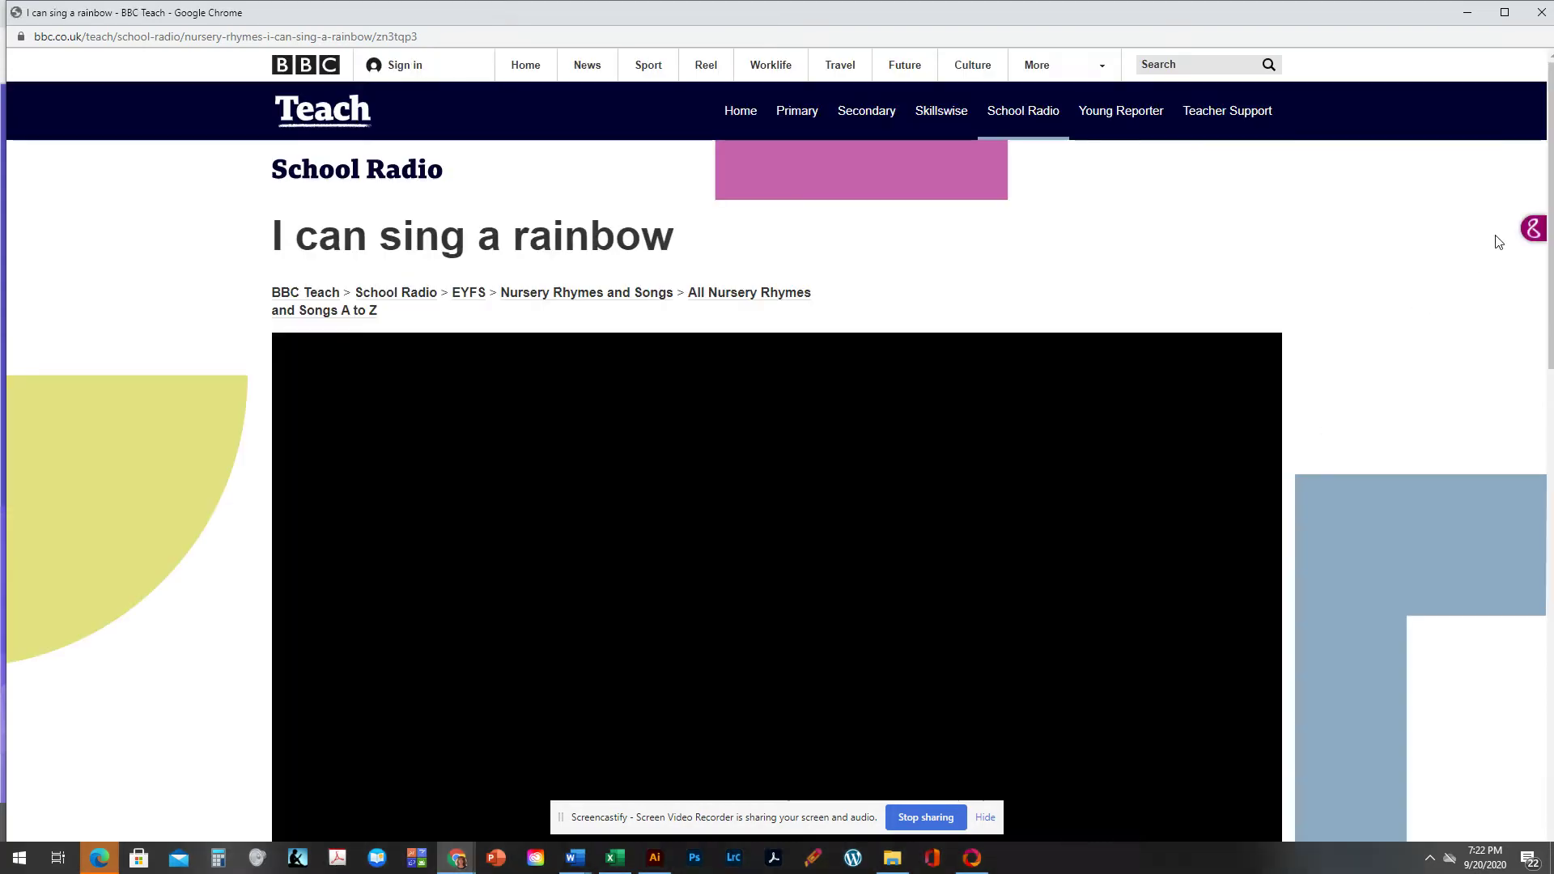
Scroll down to the I can sing a rainbow video on BBC Teach and play it
scroll(1538, 222, down, 1)
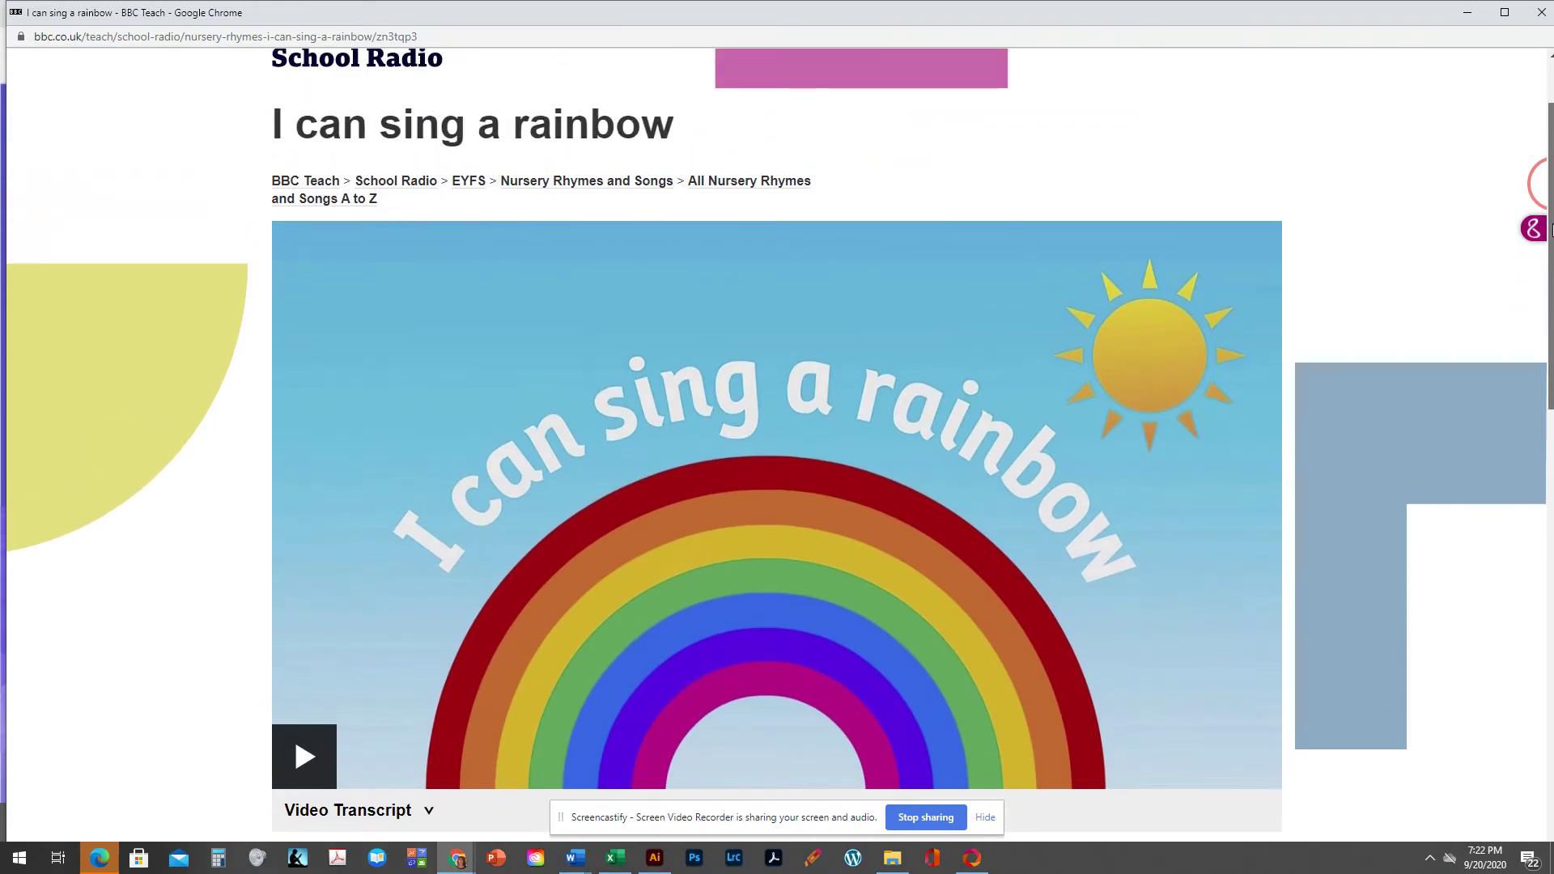
scroll(1549, 229, down, 1)
click(296, 741)
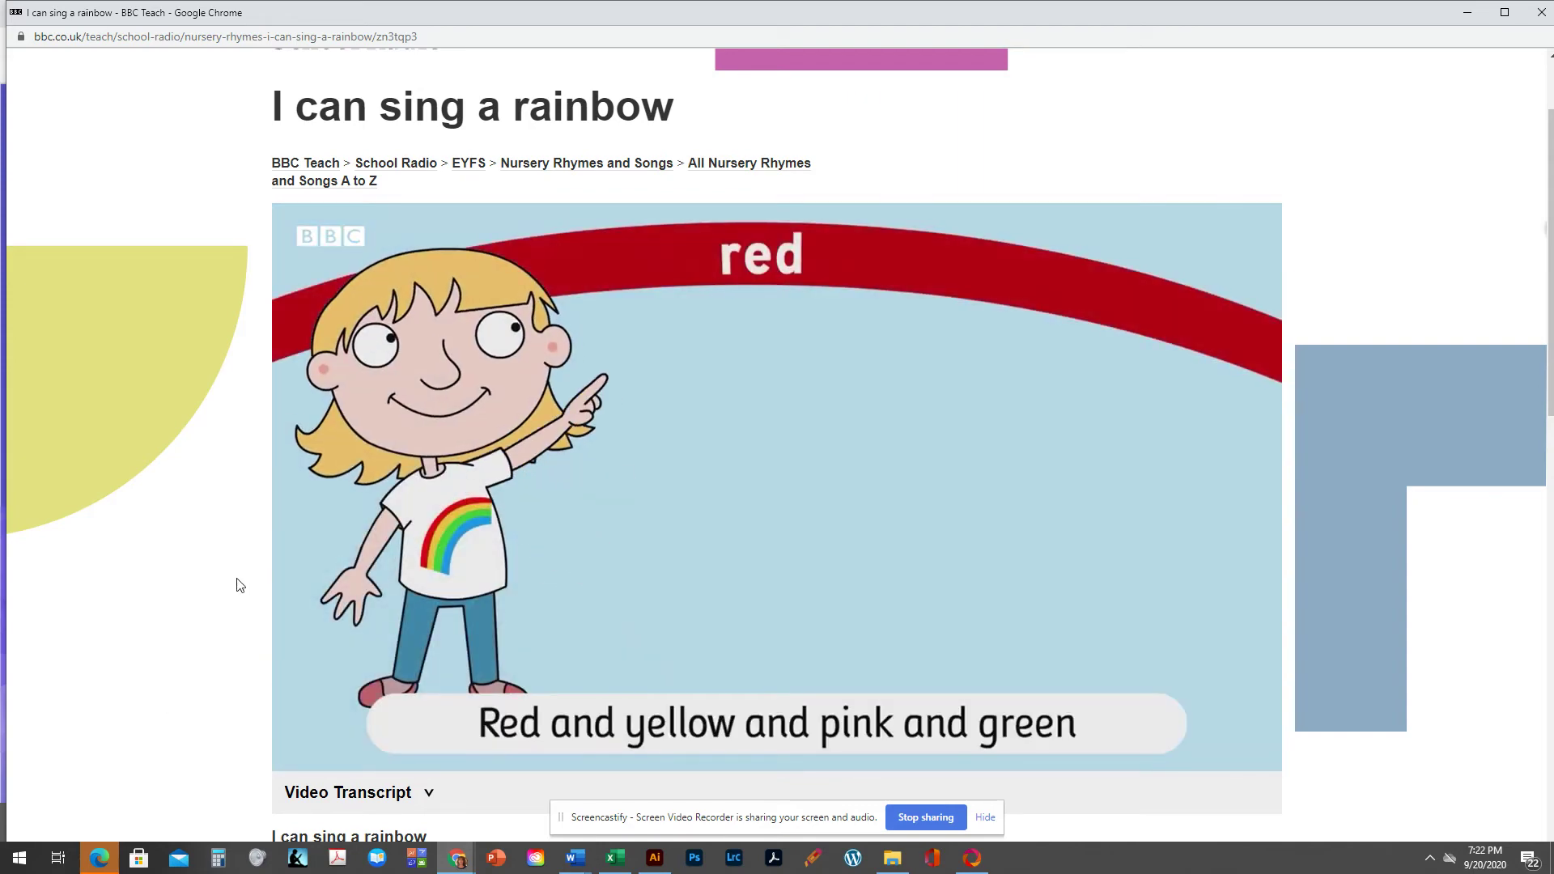
mouse_move(331, 748)
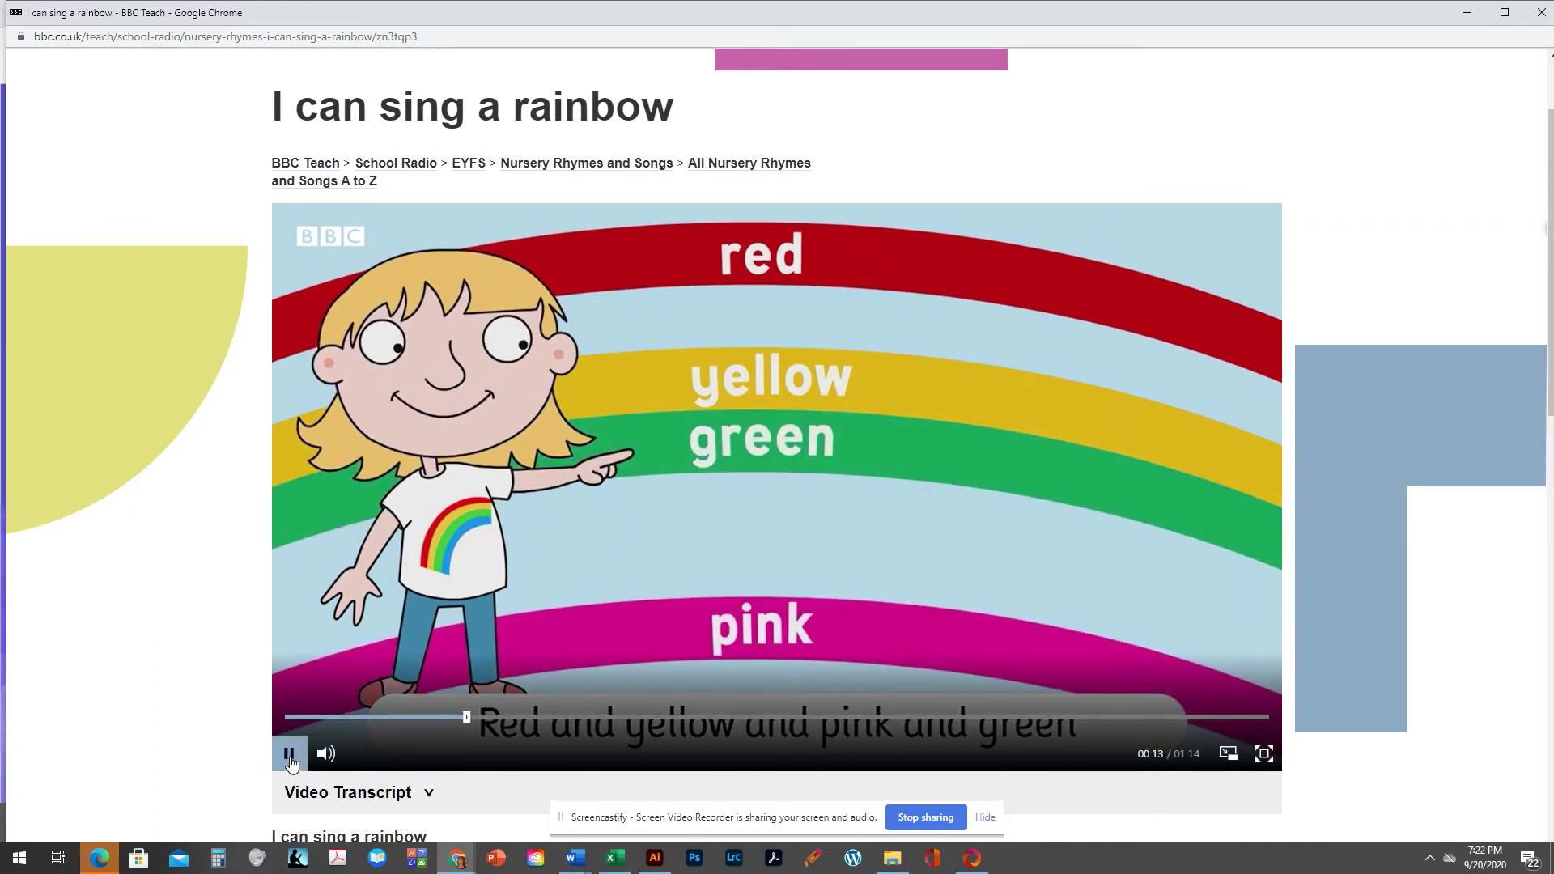
Close the BBC video window, return BookFlix to its home page, and switch to Schoology
click(1532, 21)
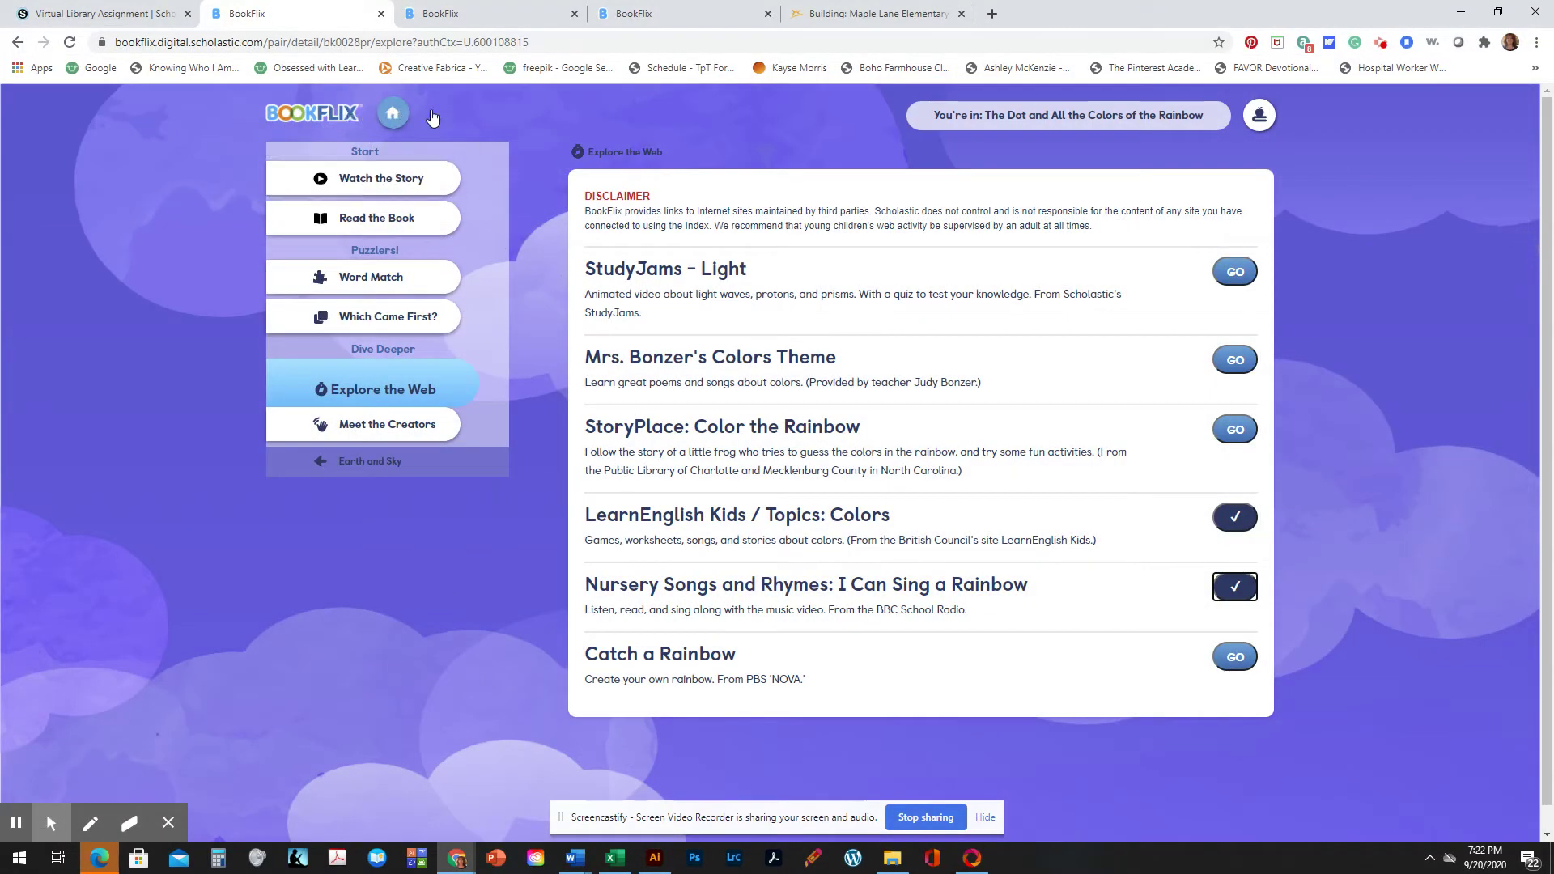
click(379, 120)
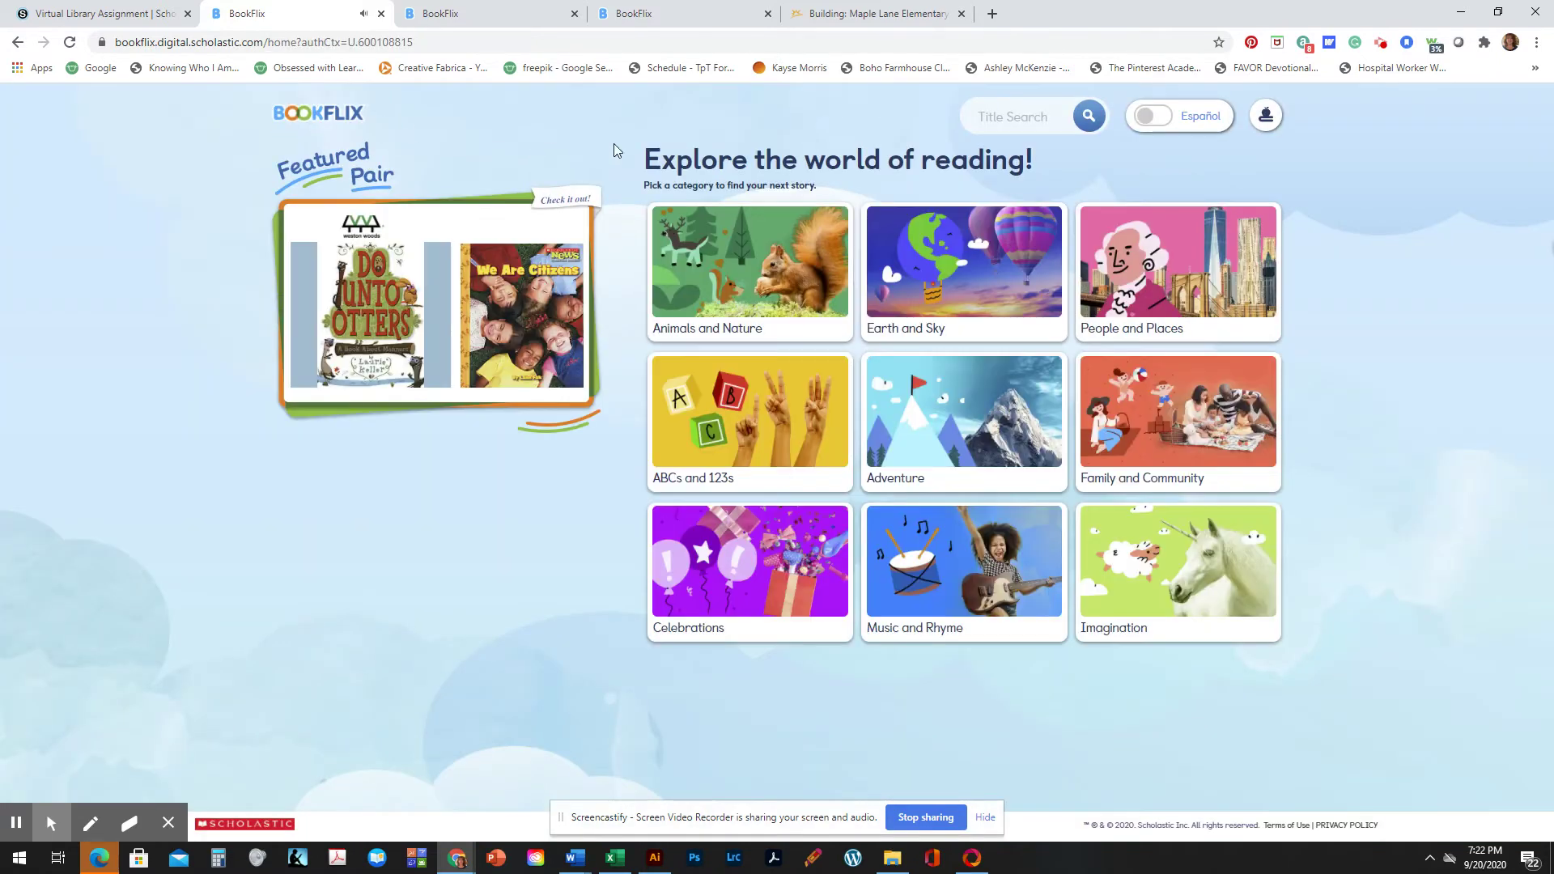
click(86, 18)
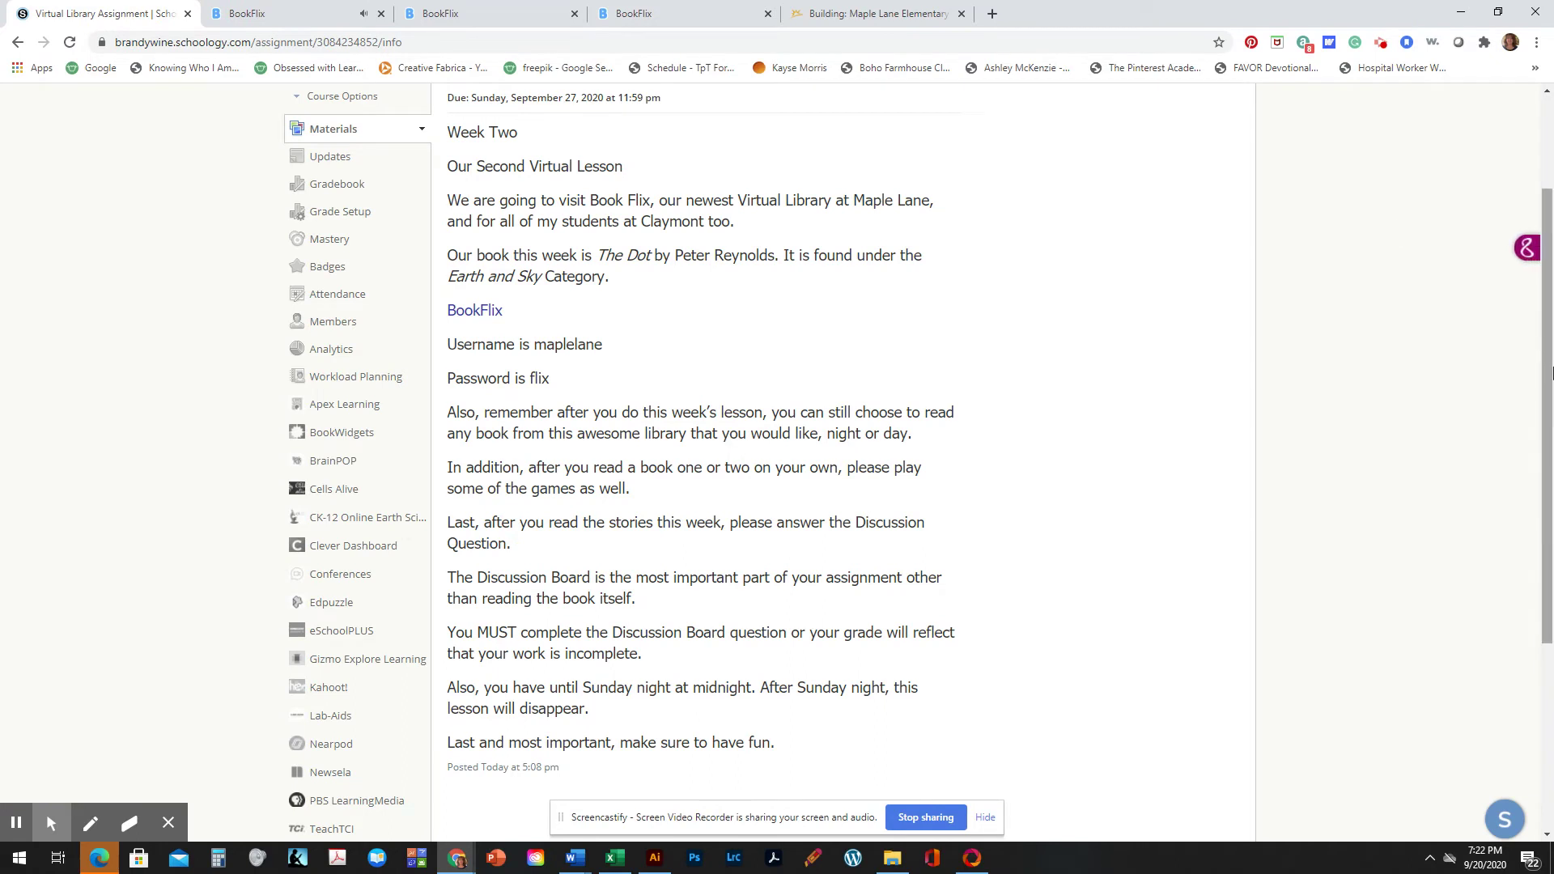
Navigate back via Materials to the Virtual Library Lesson Week 2 folder
drag(1551, 372, 1550, 283)
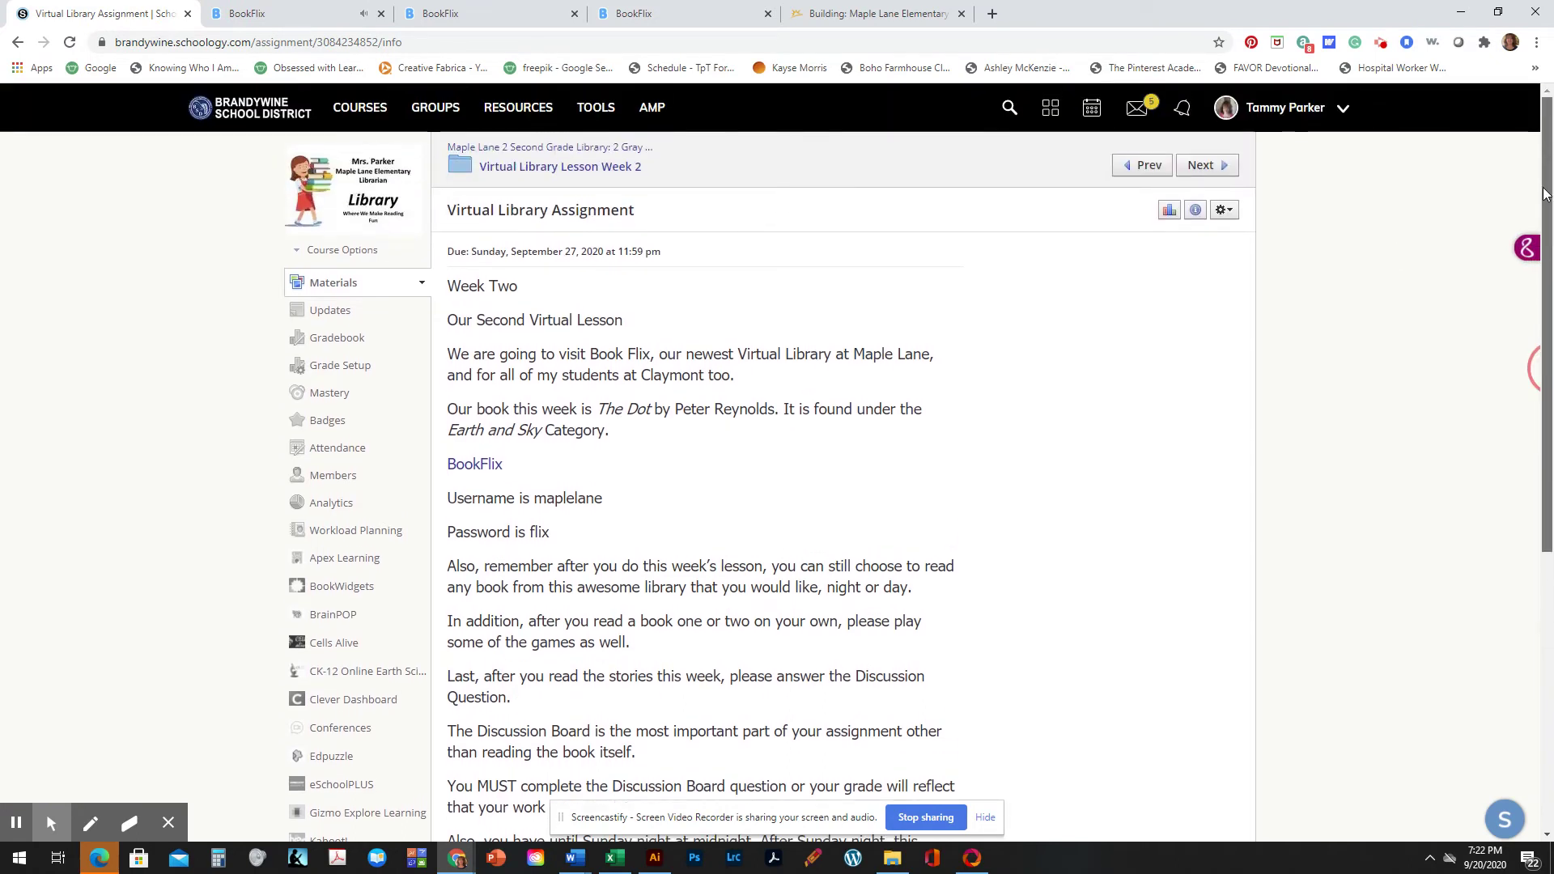
click(552, 167)
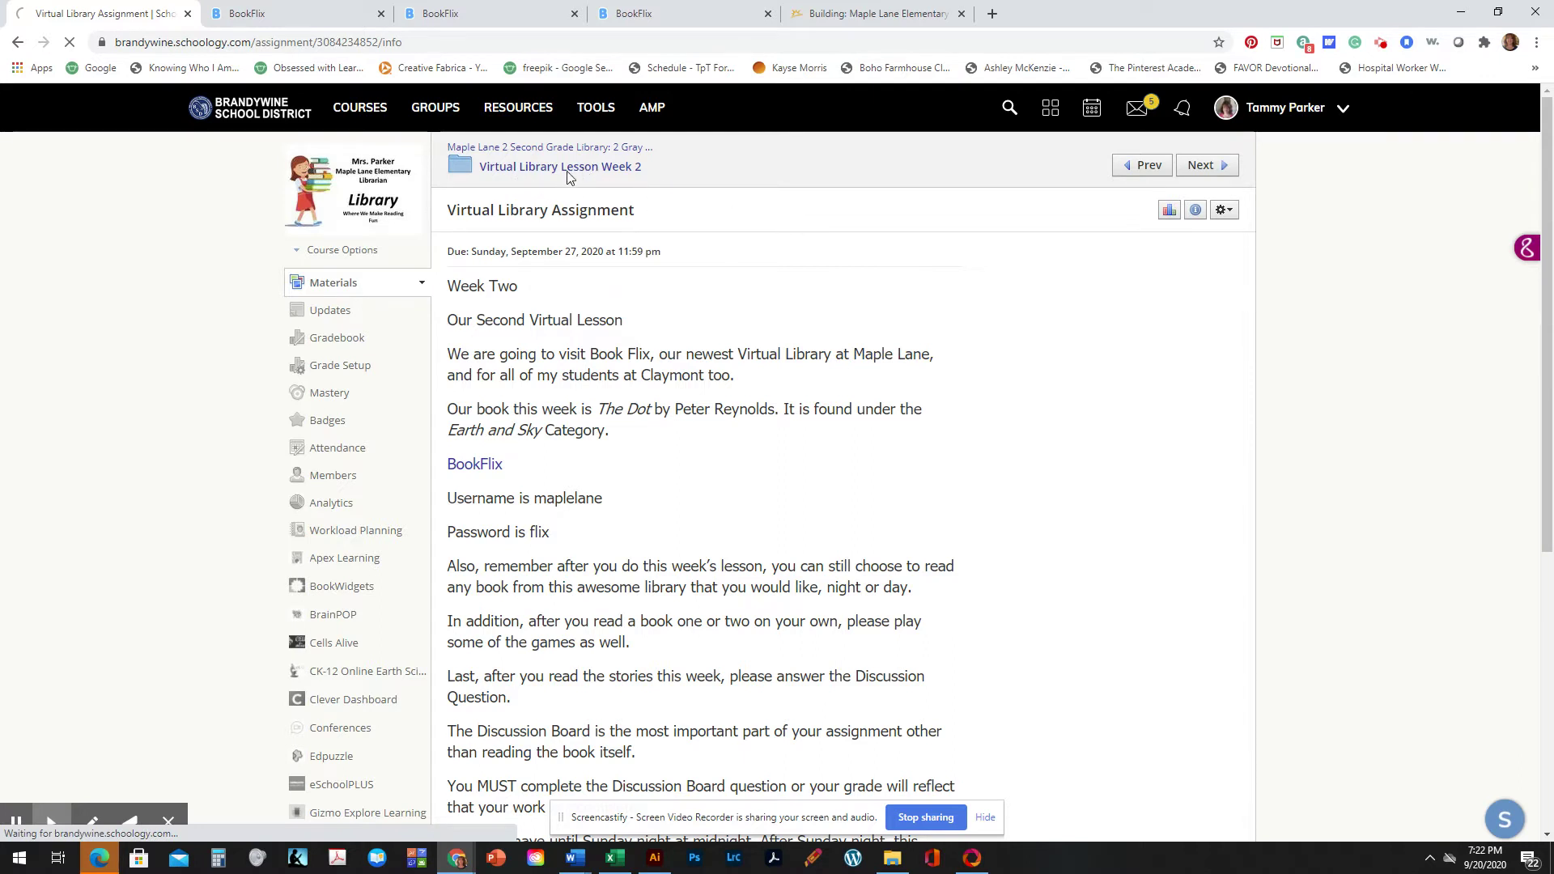
click(499, 149)
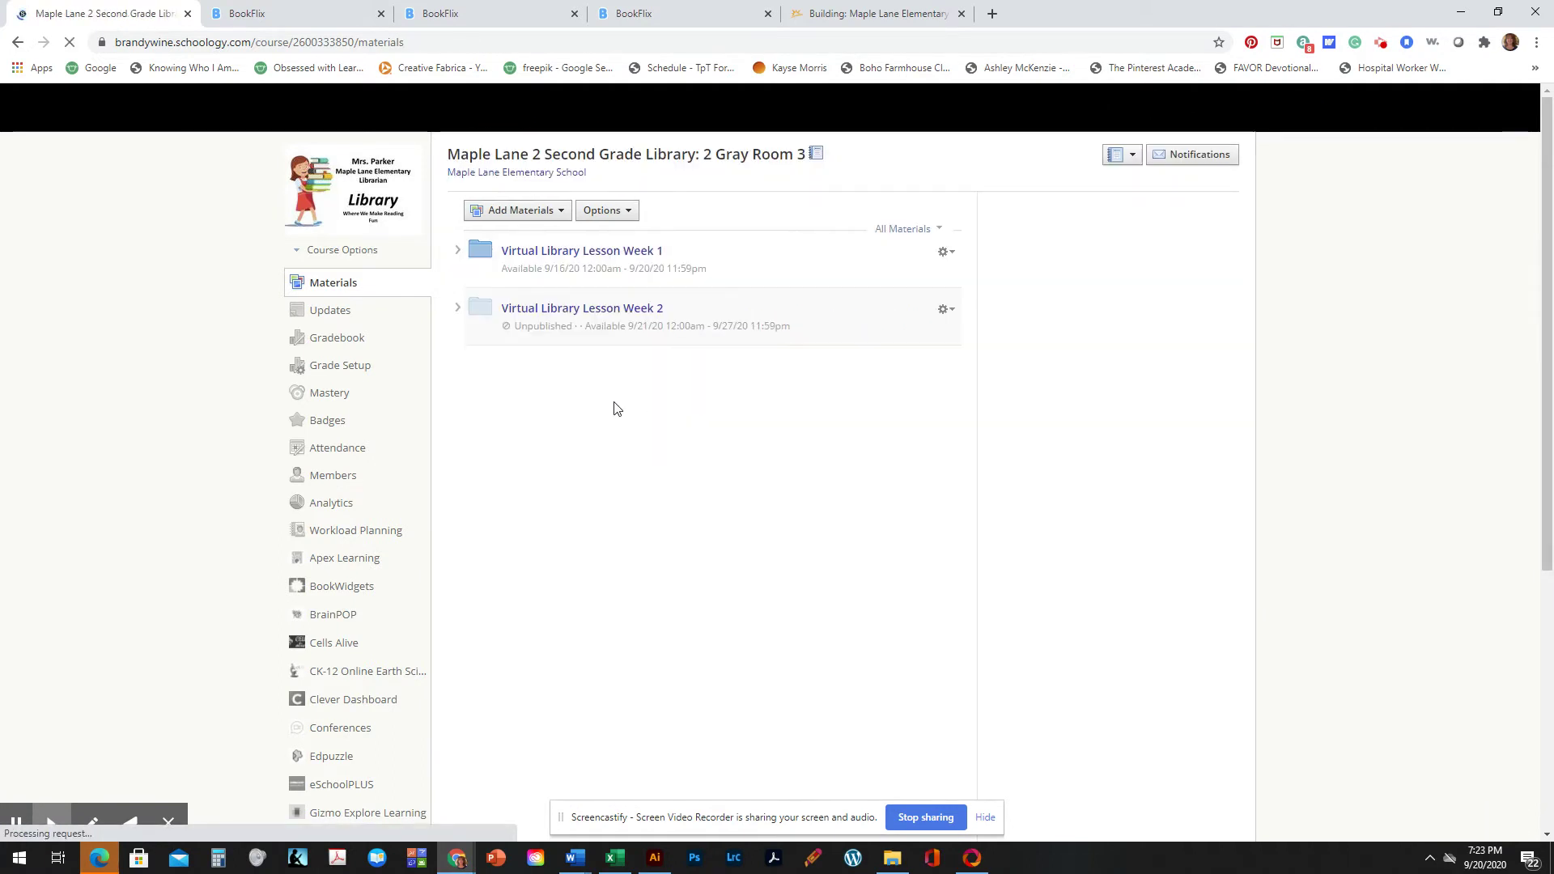
click(619, 309)
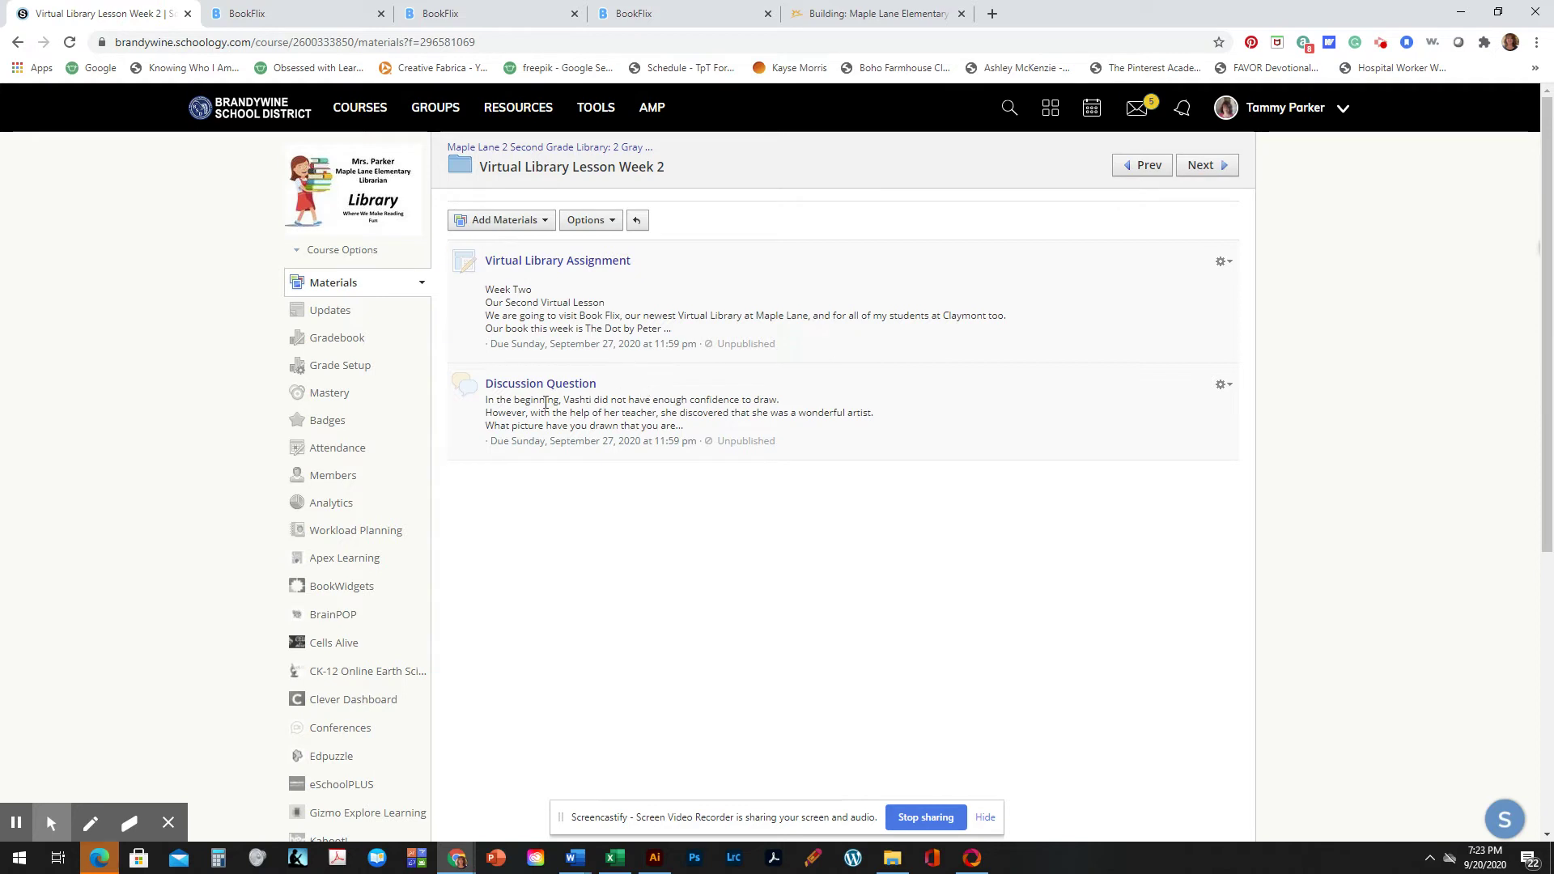
click(527, 385)
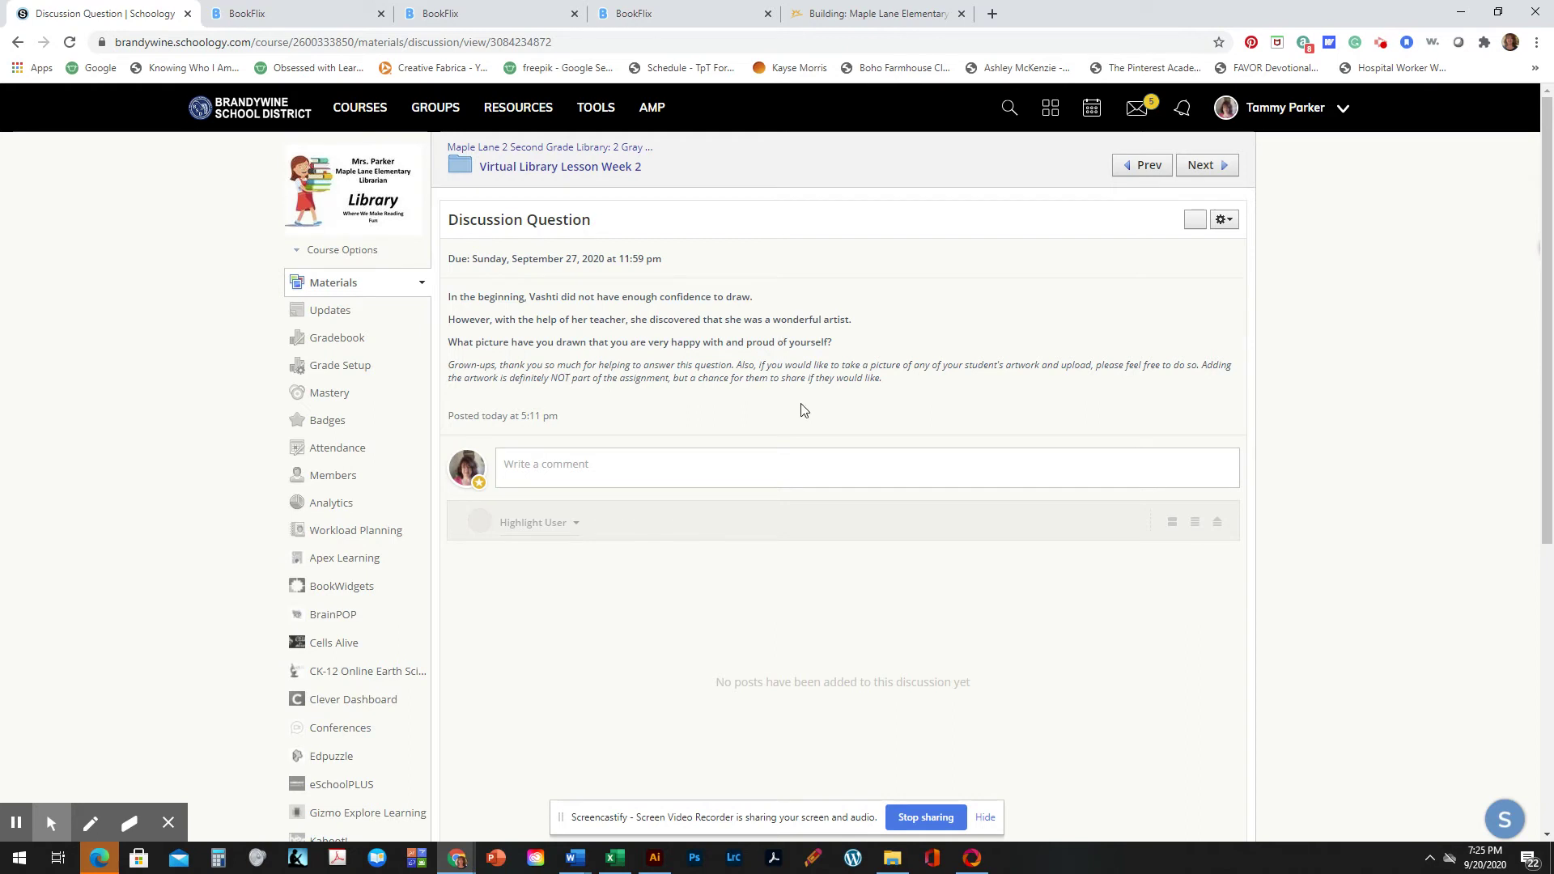
Reply 'My favorite drawing is a picture of a snail.' and open the file chooser for an attachment
click(646, 474)
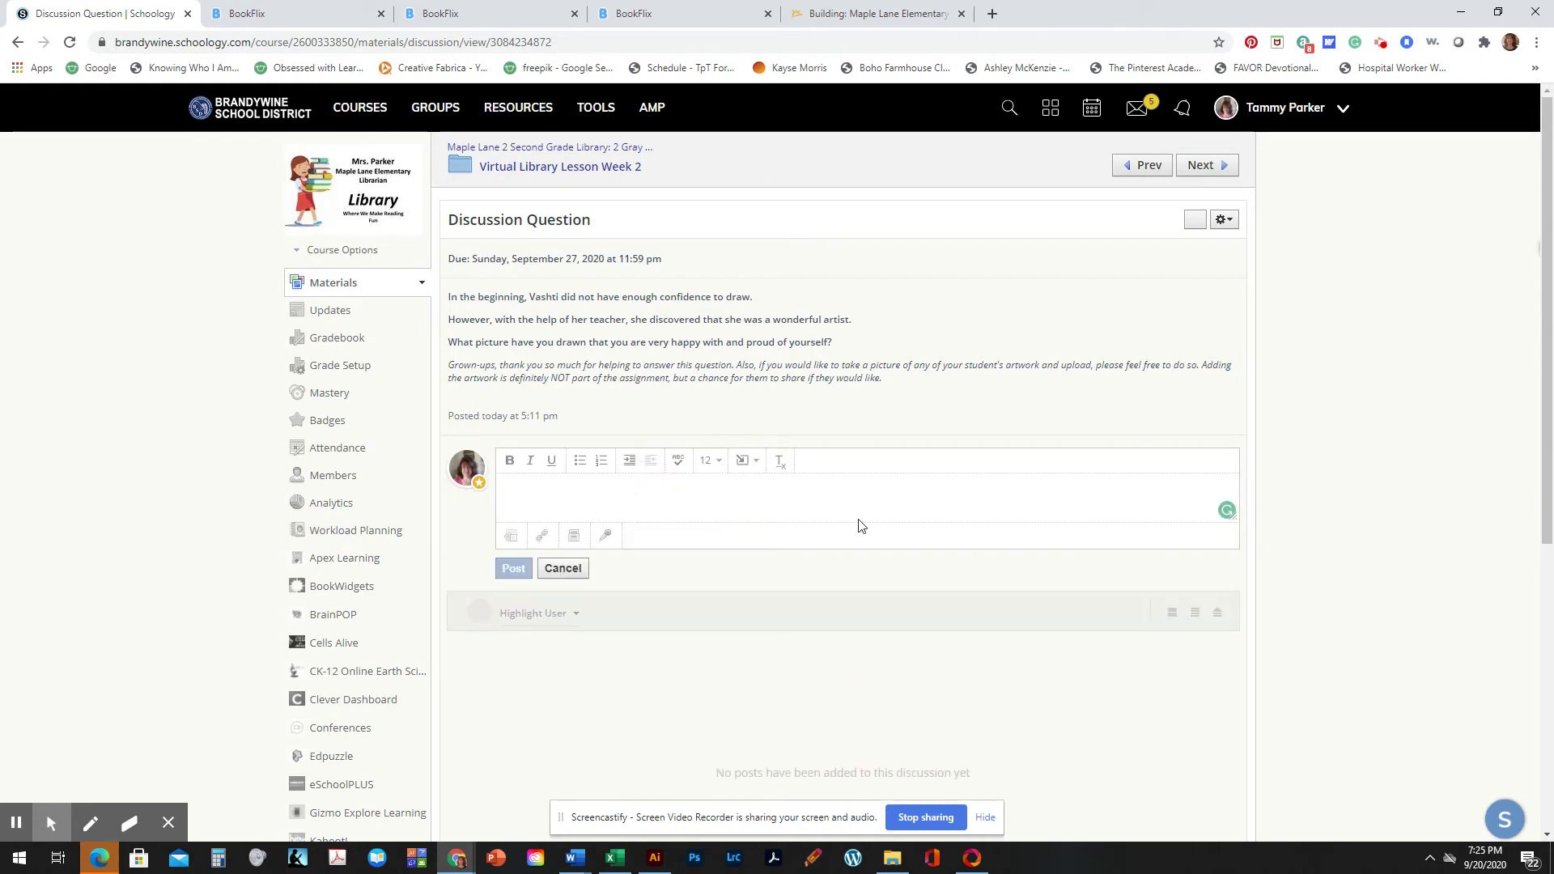
text(My favorite drawing is a)
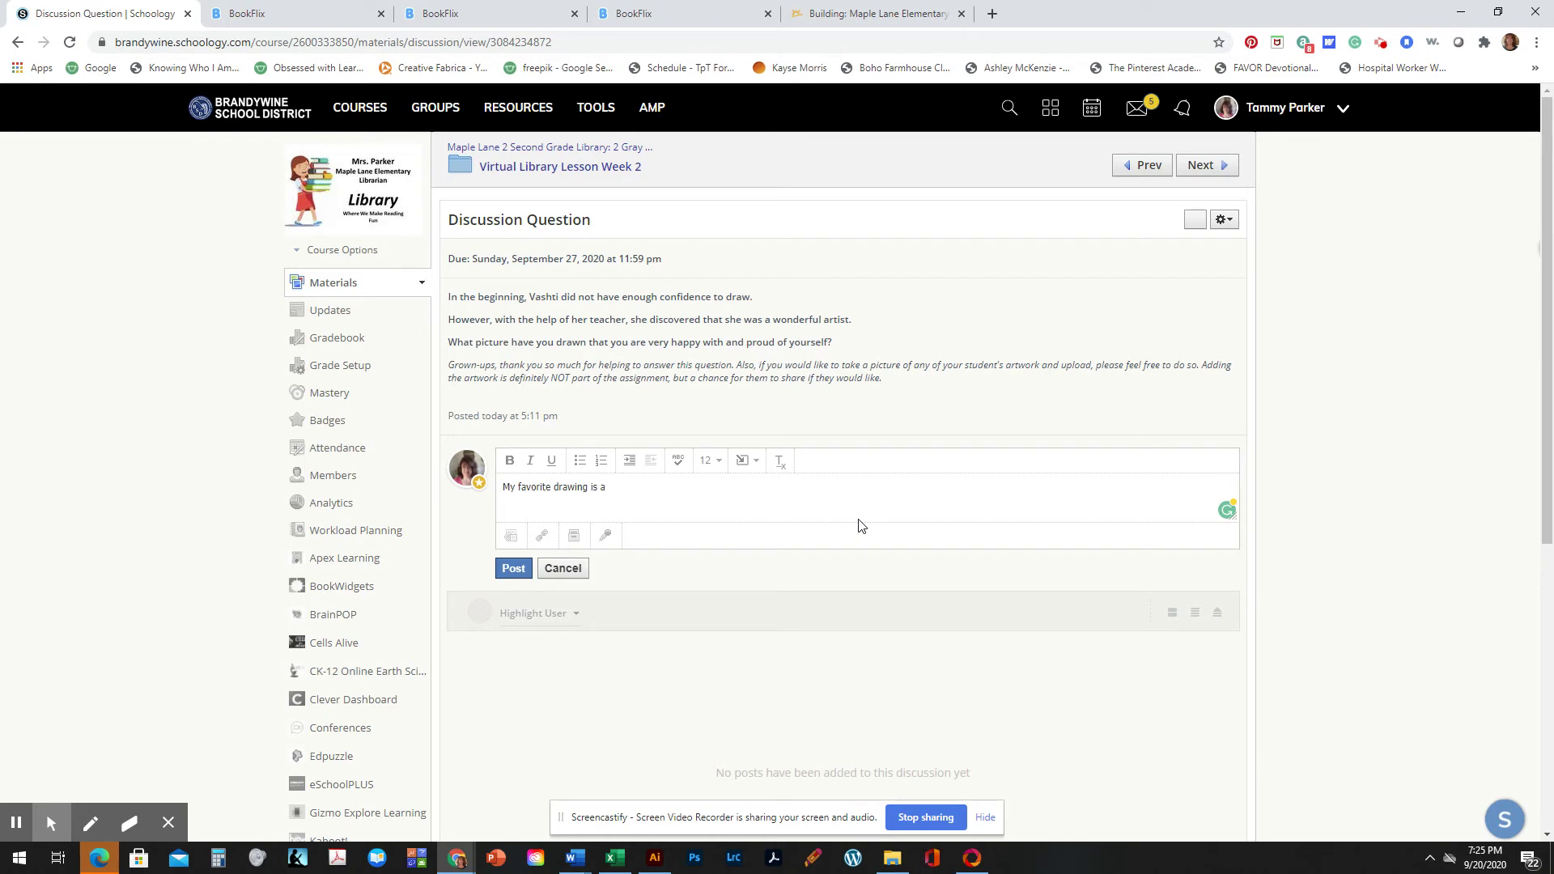
text(of a snail.)
click(510, 537)
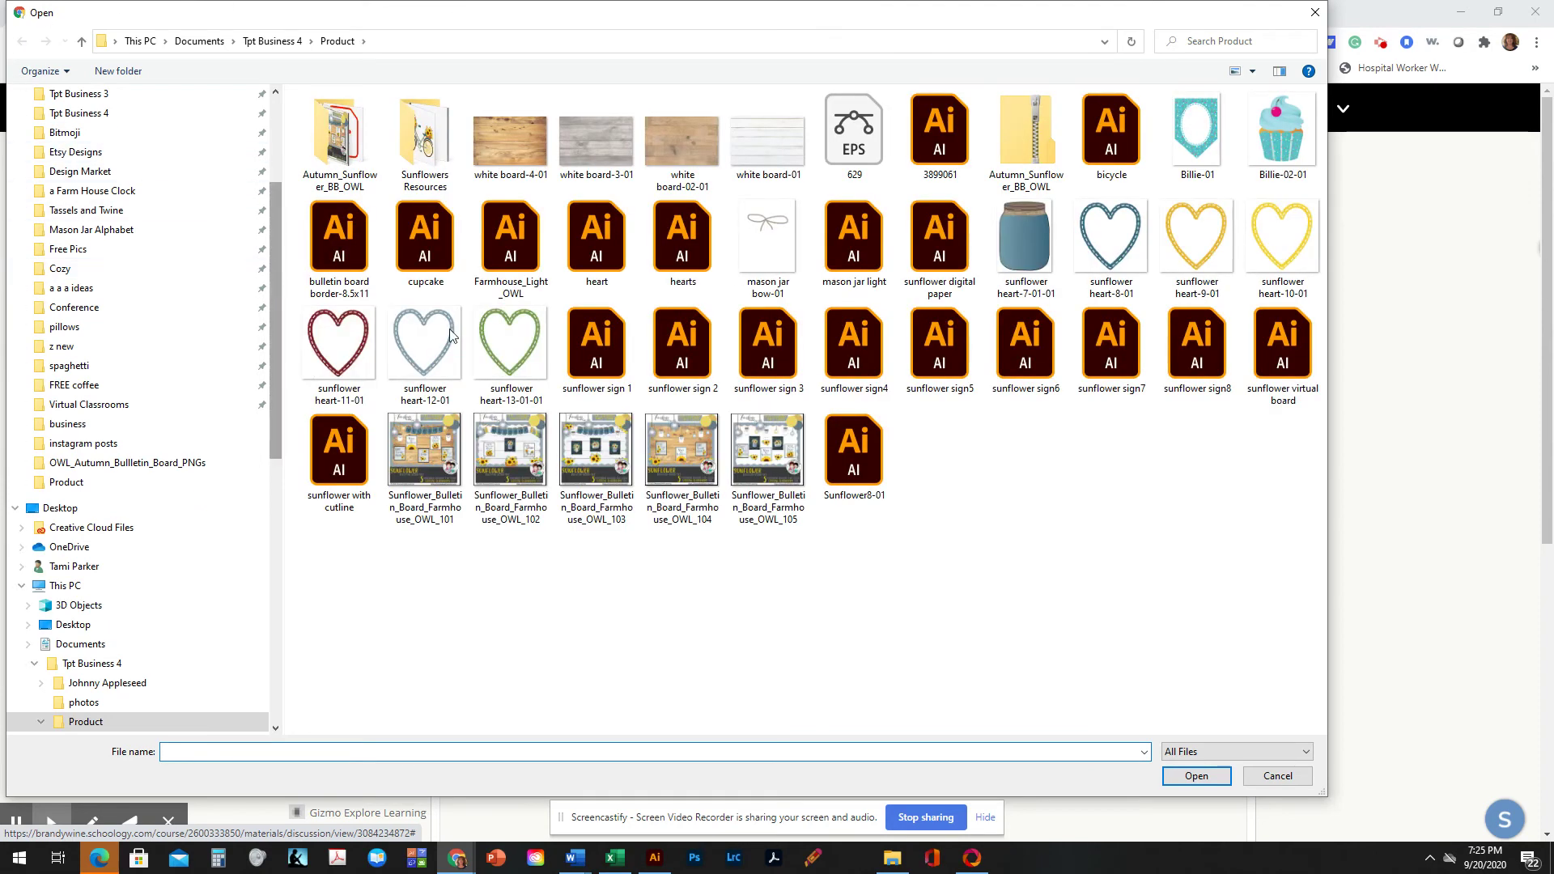
After trying the blue heart and jar images, attach the red sunflower heart-11-01 image
drag(274, 327, 285, 219)
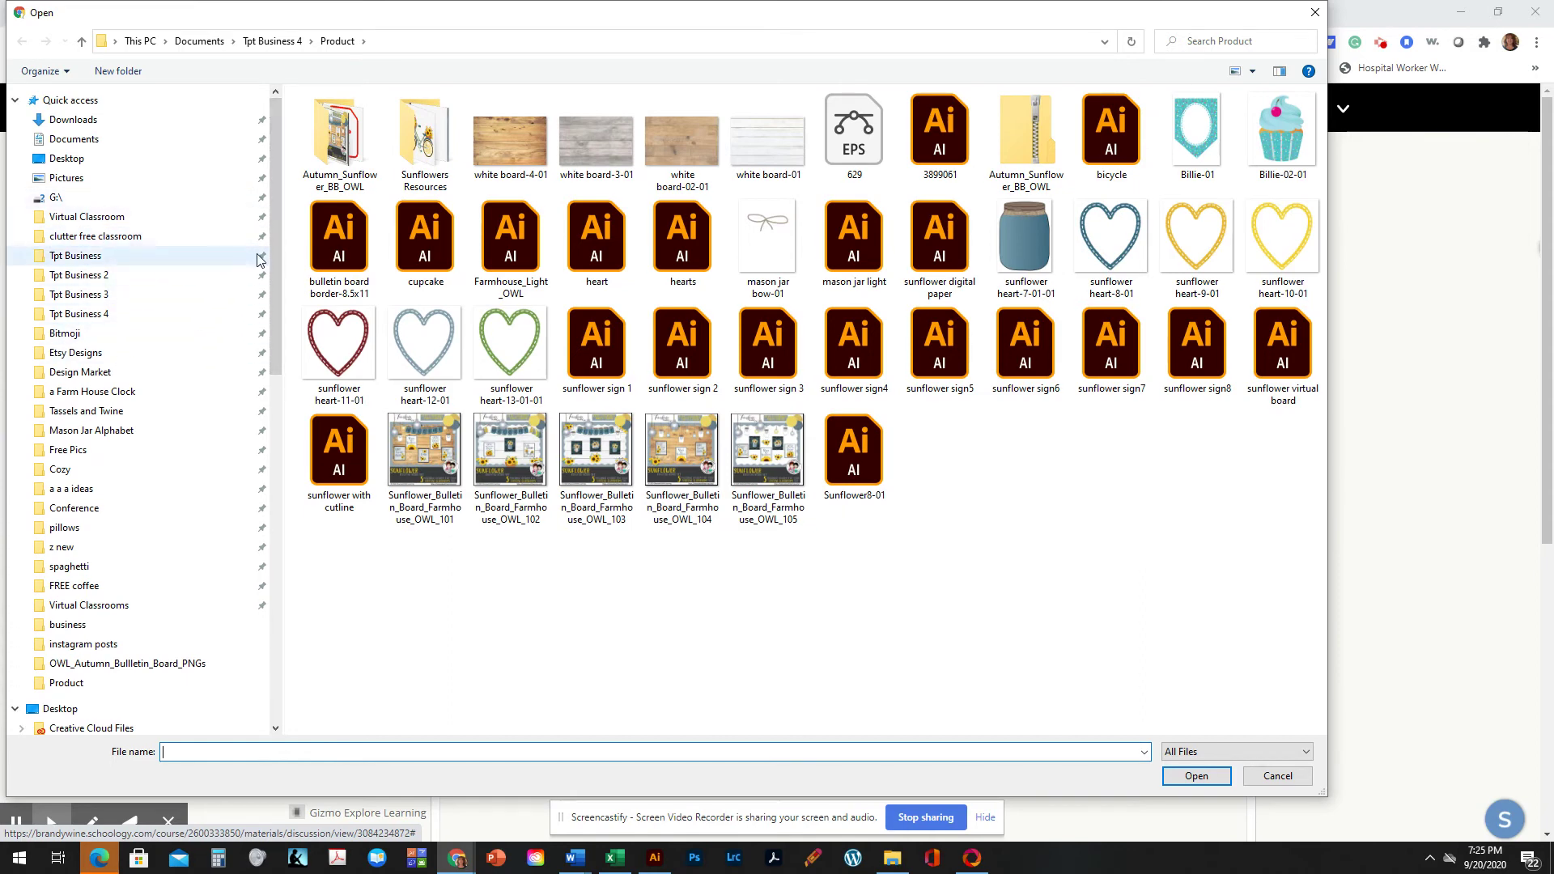
click(418, 356)
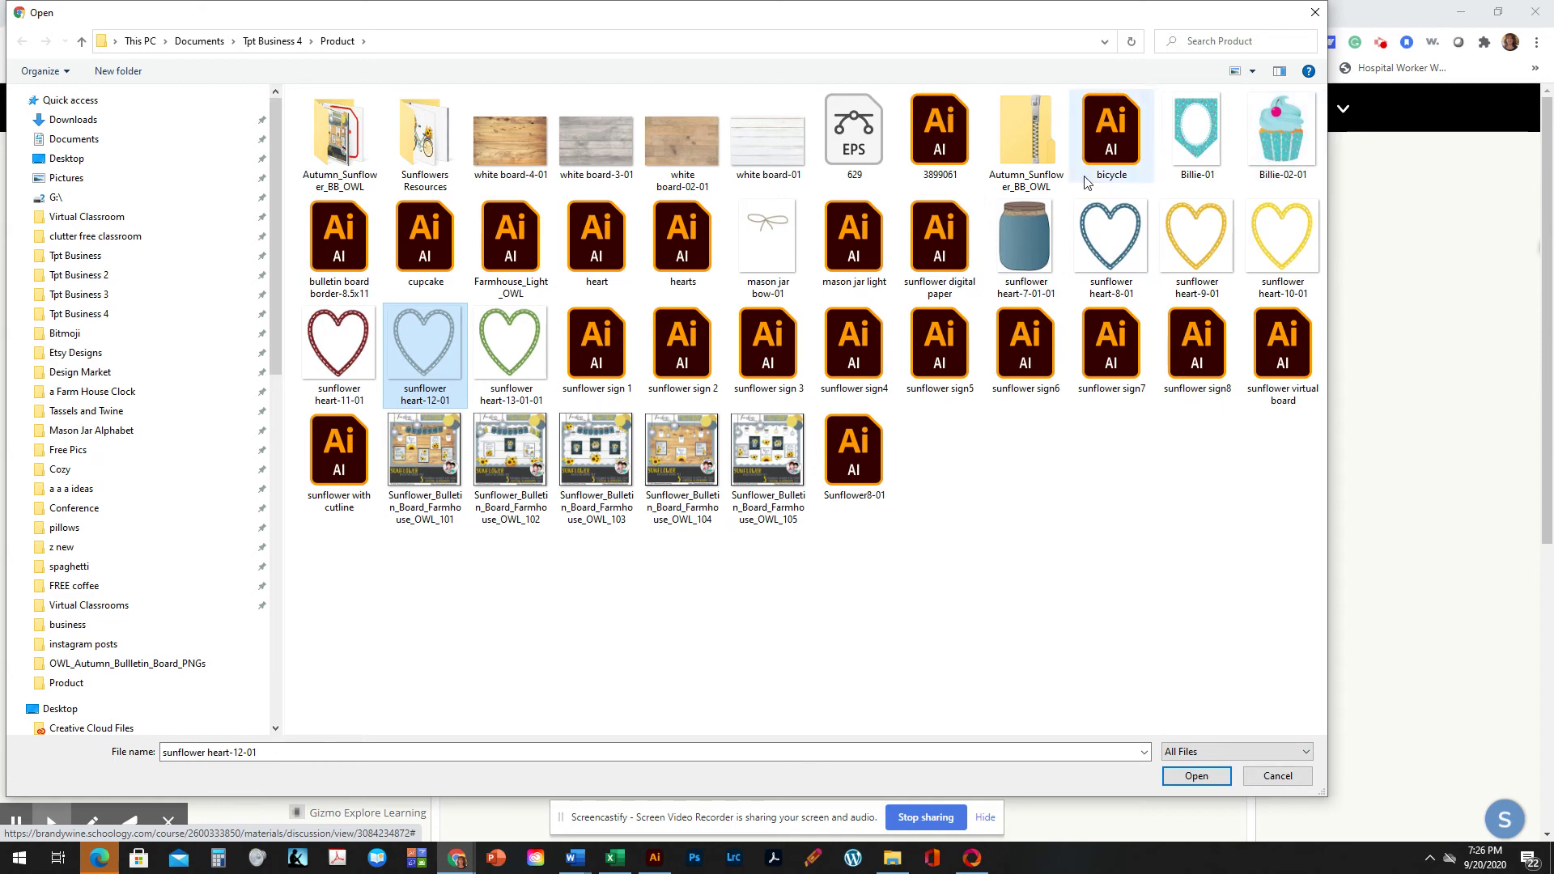
click(1027, 246)
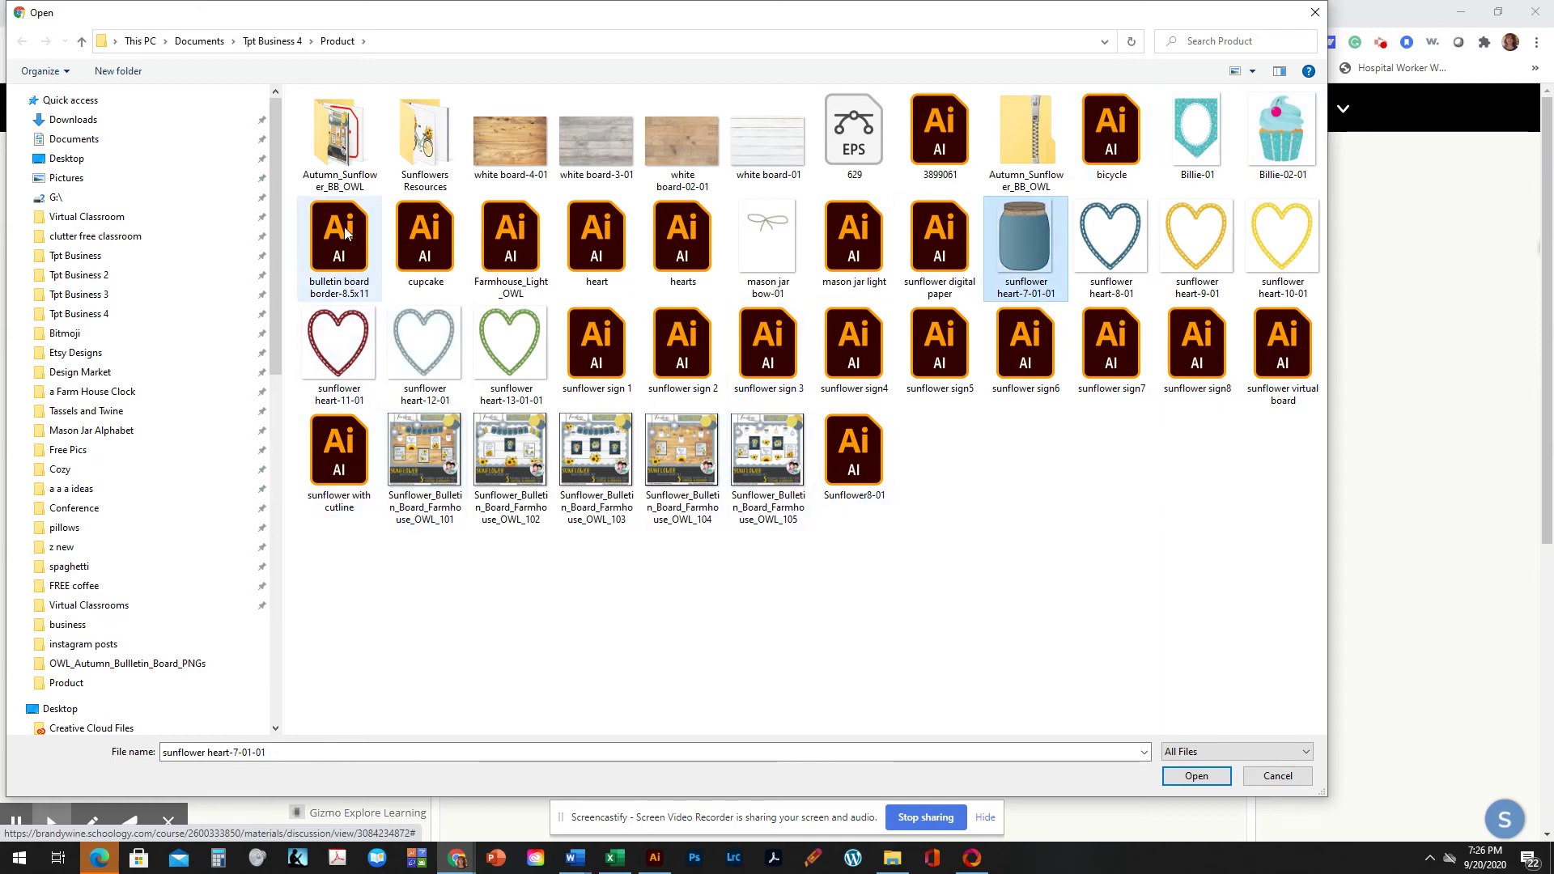
click(350, 368)
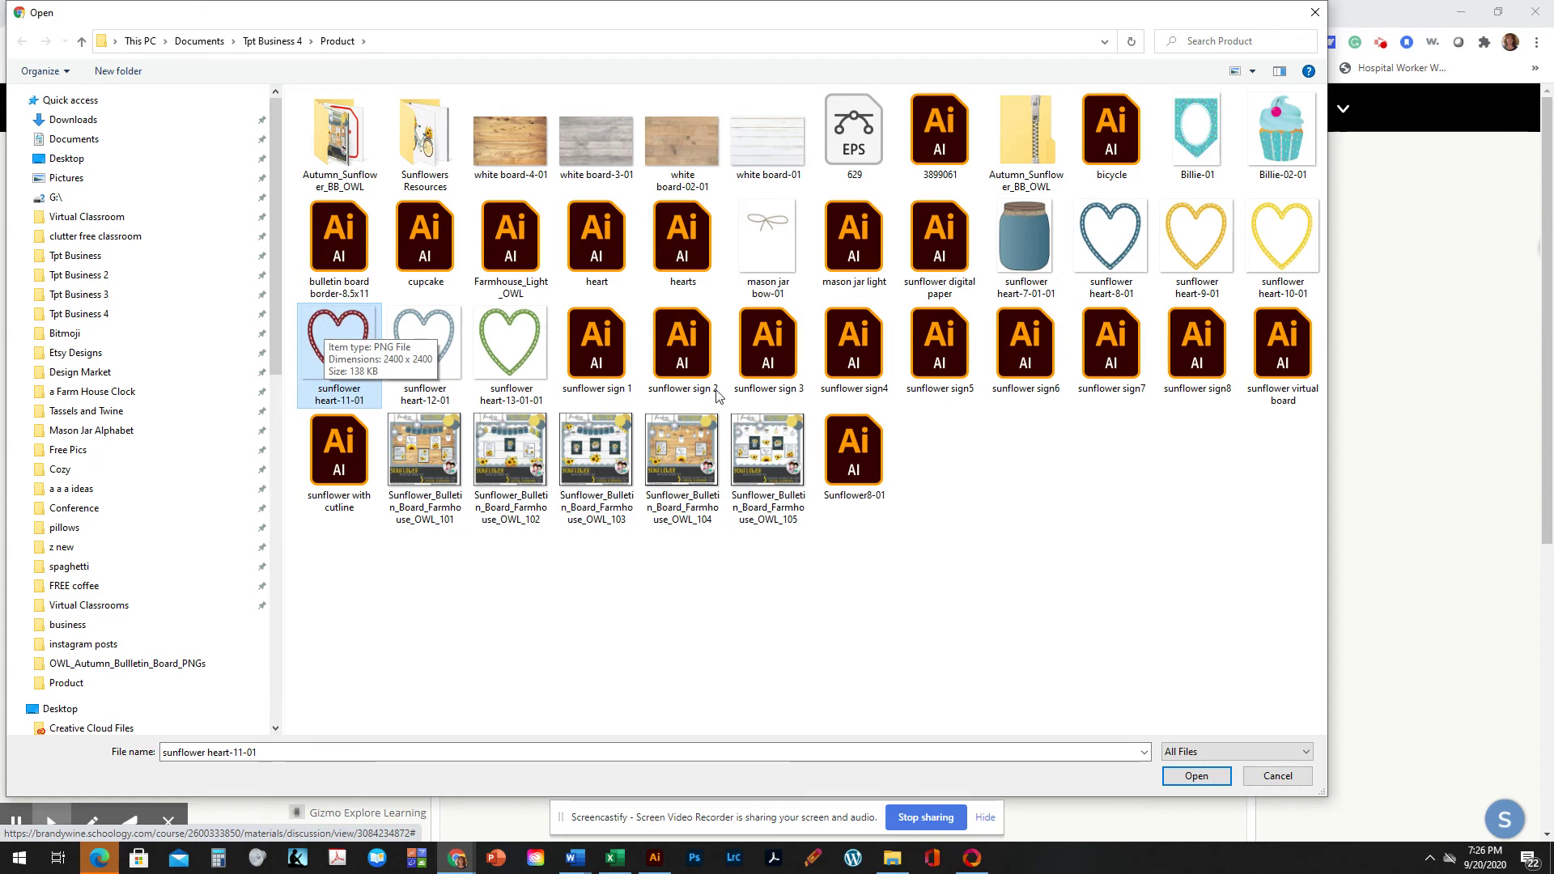
click(1202, 778)
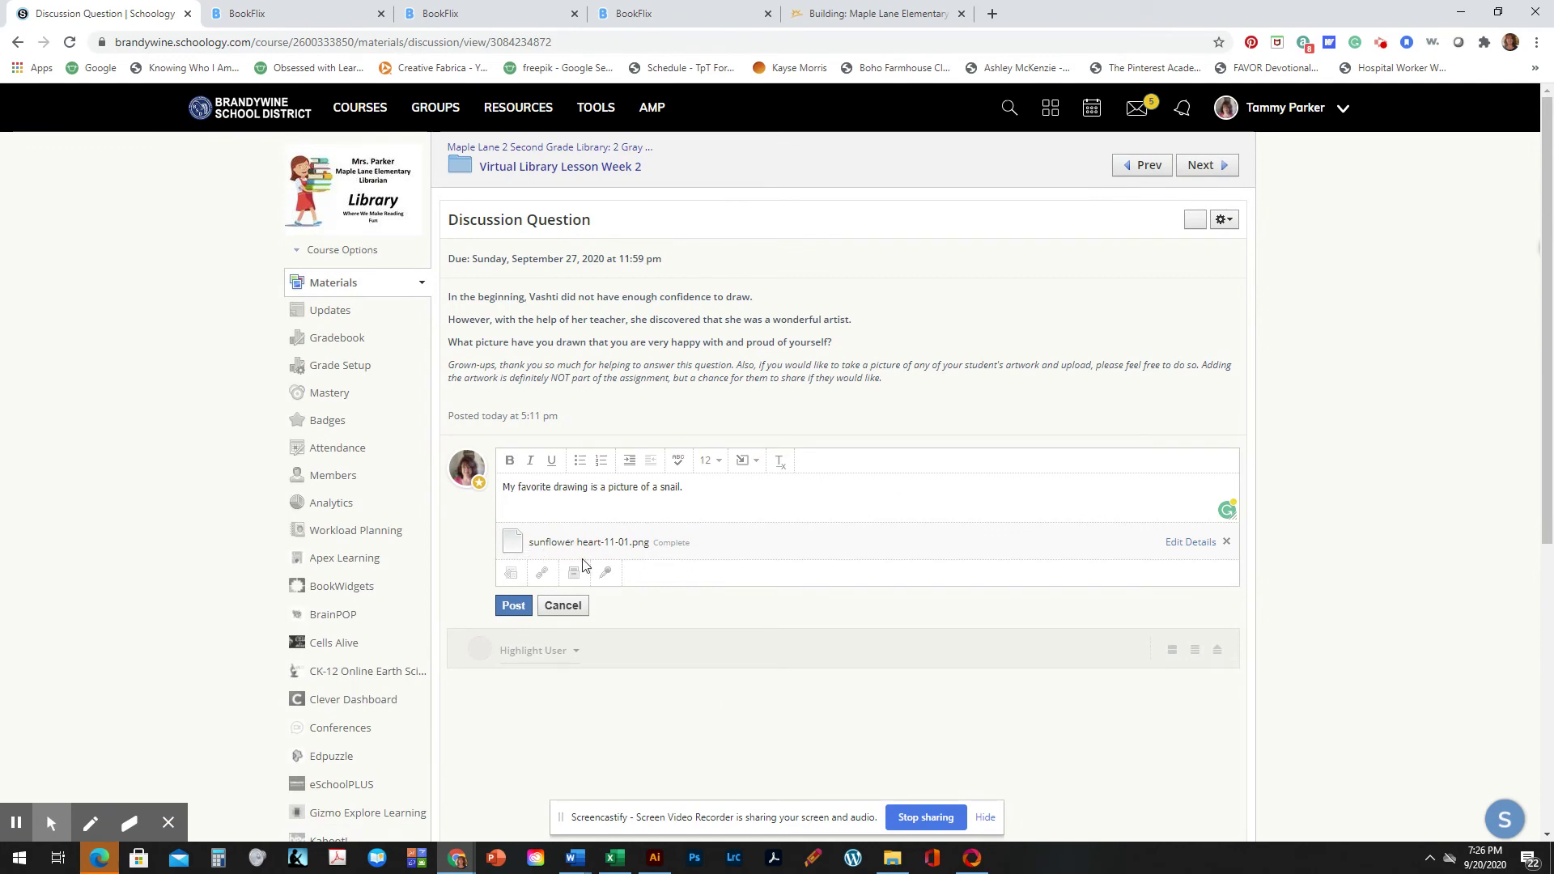
Post the snail reply with its sunflower heart picture
click(513, 612)
scroll(512, 615, down, 5)
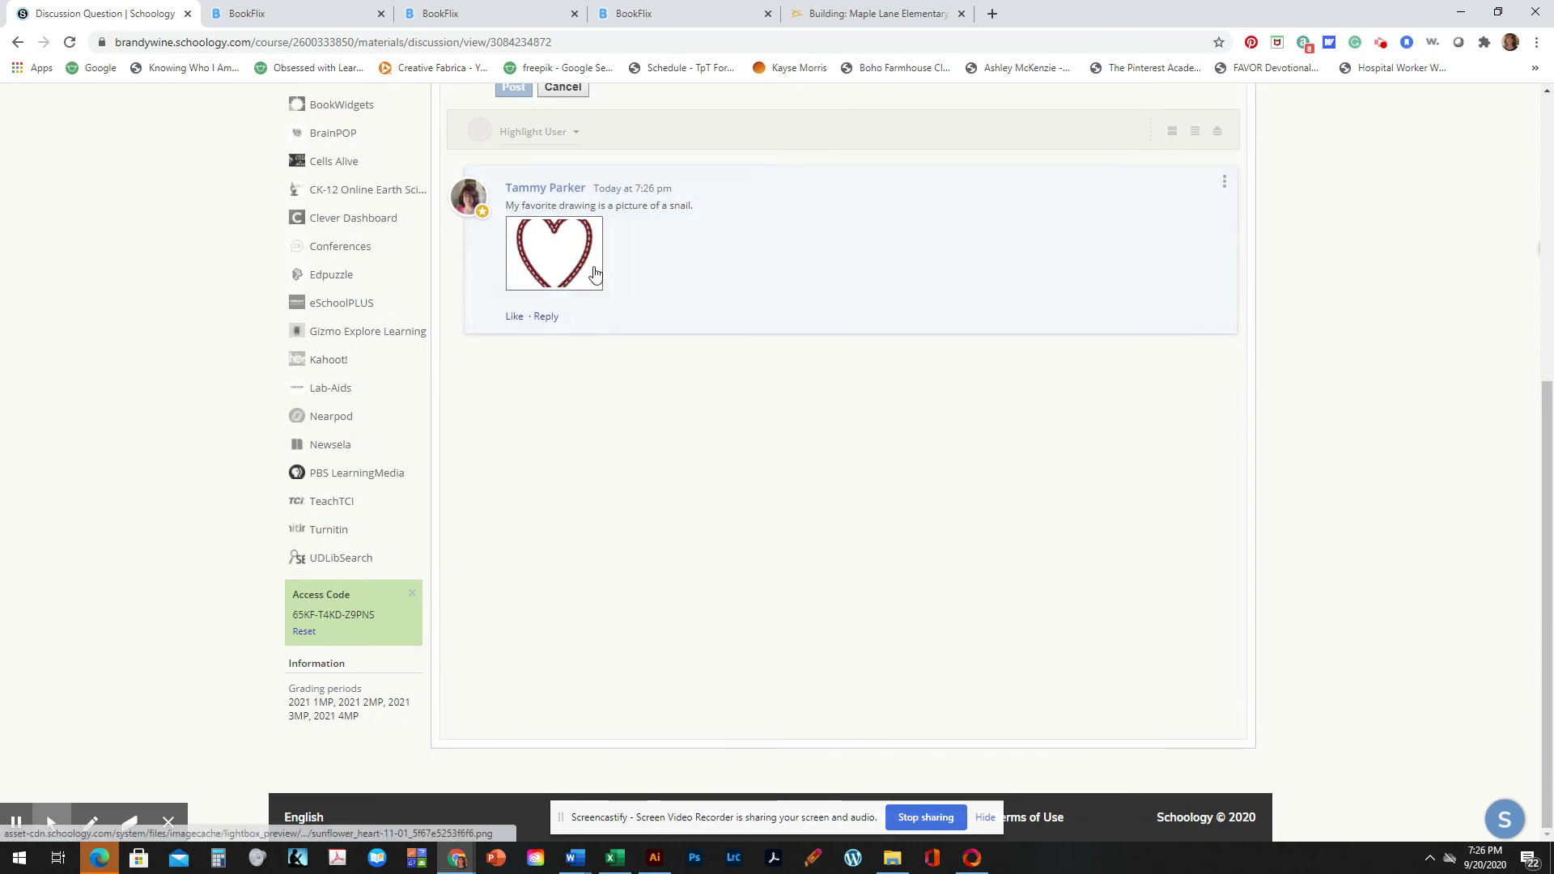
drag(1546, 474, 1547, 206)
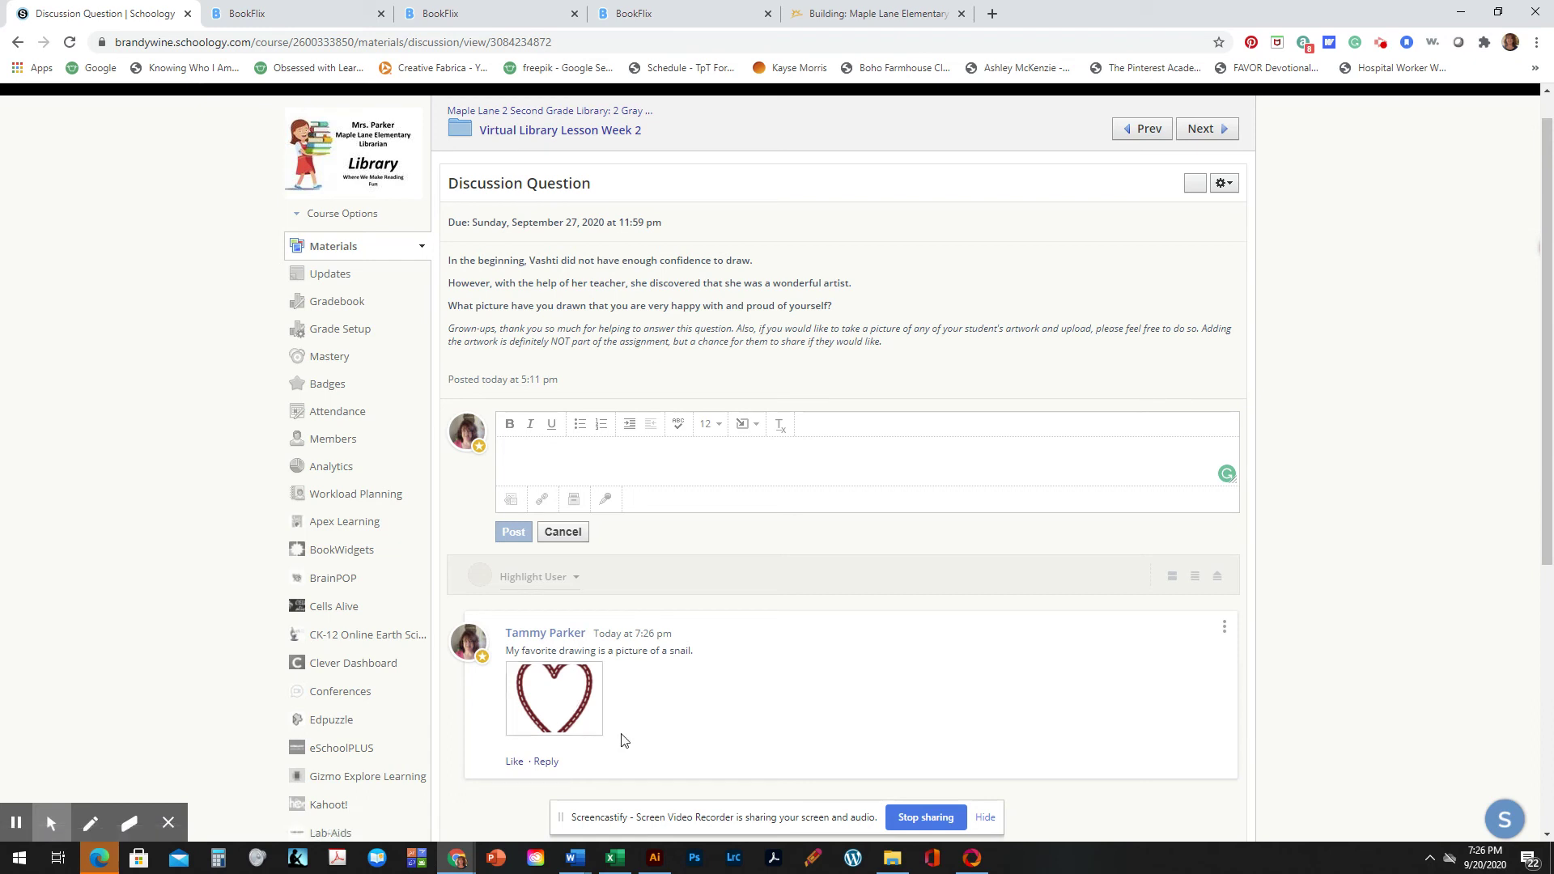
Delete the posted heart reply and confirm the deletion
click(1224, 633)
click(1188, 688)
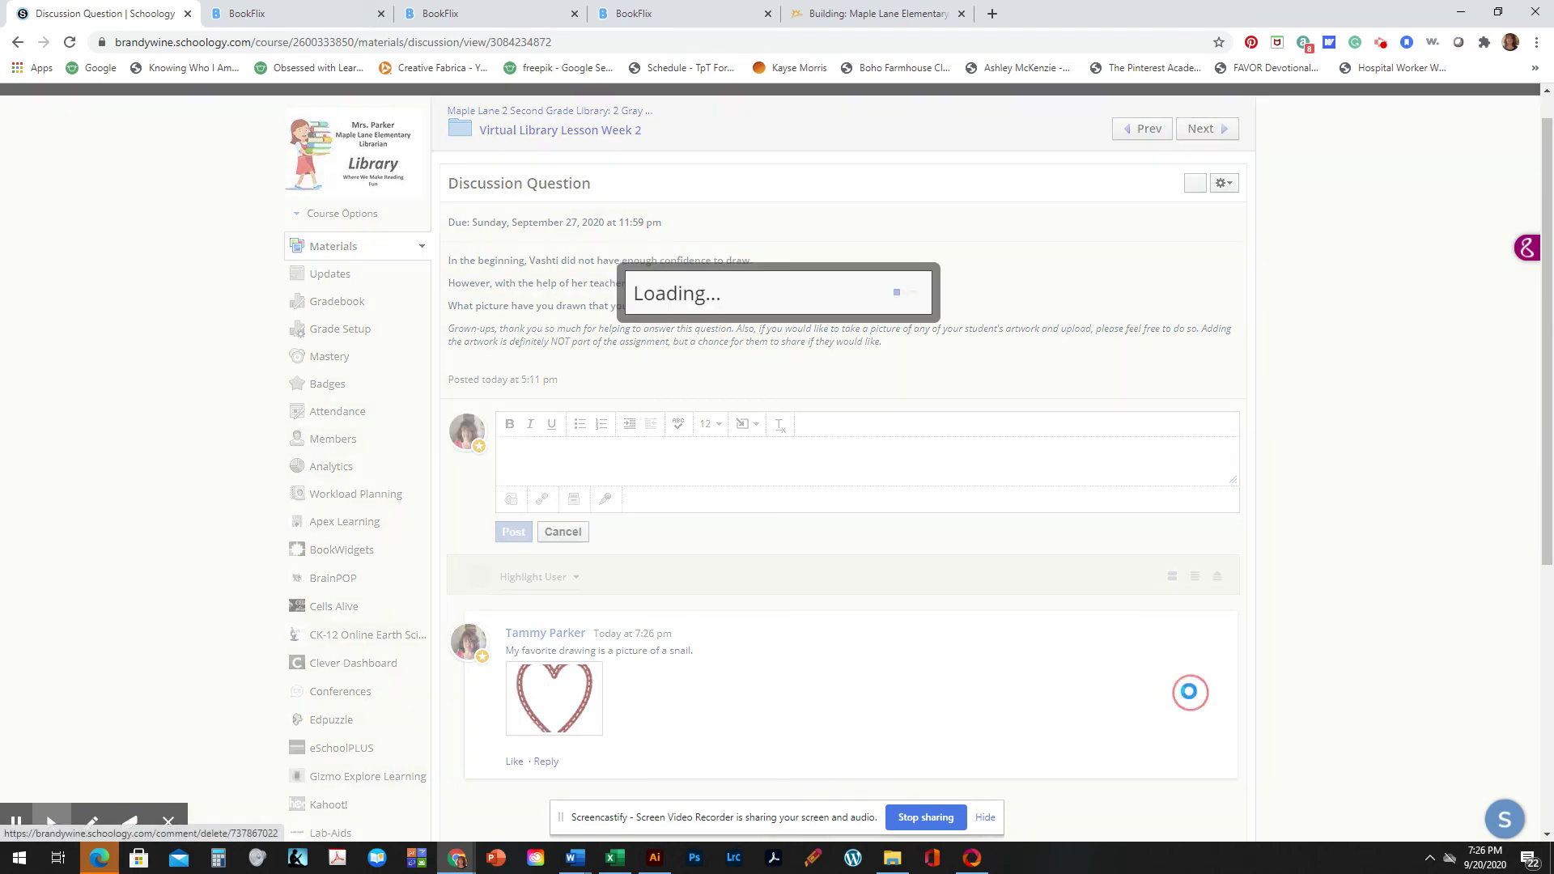
click(743, 338)
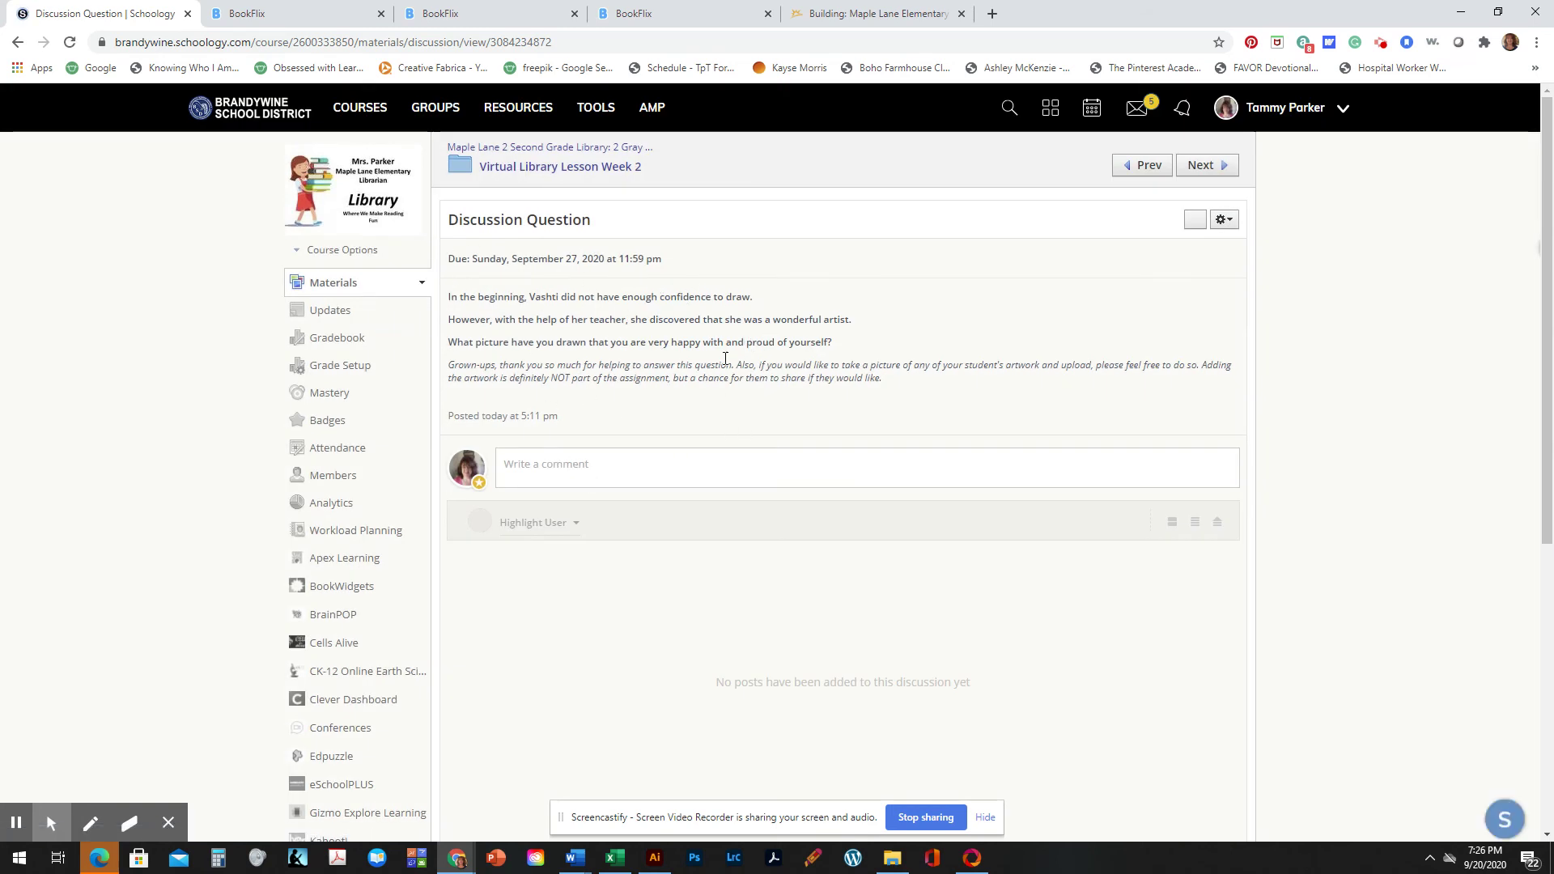
Start a new reply and attach the Billie-02-01 cupcake image from the Product folder
click(584, 473)
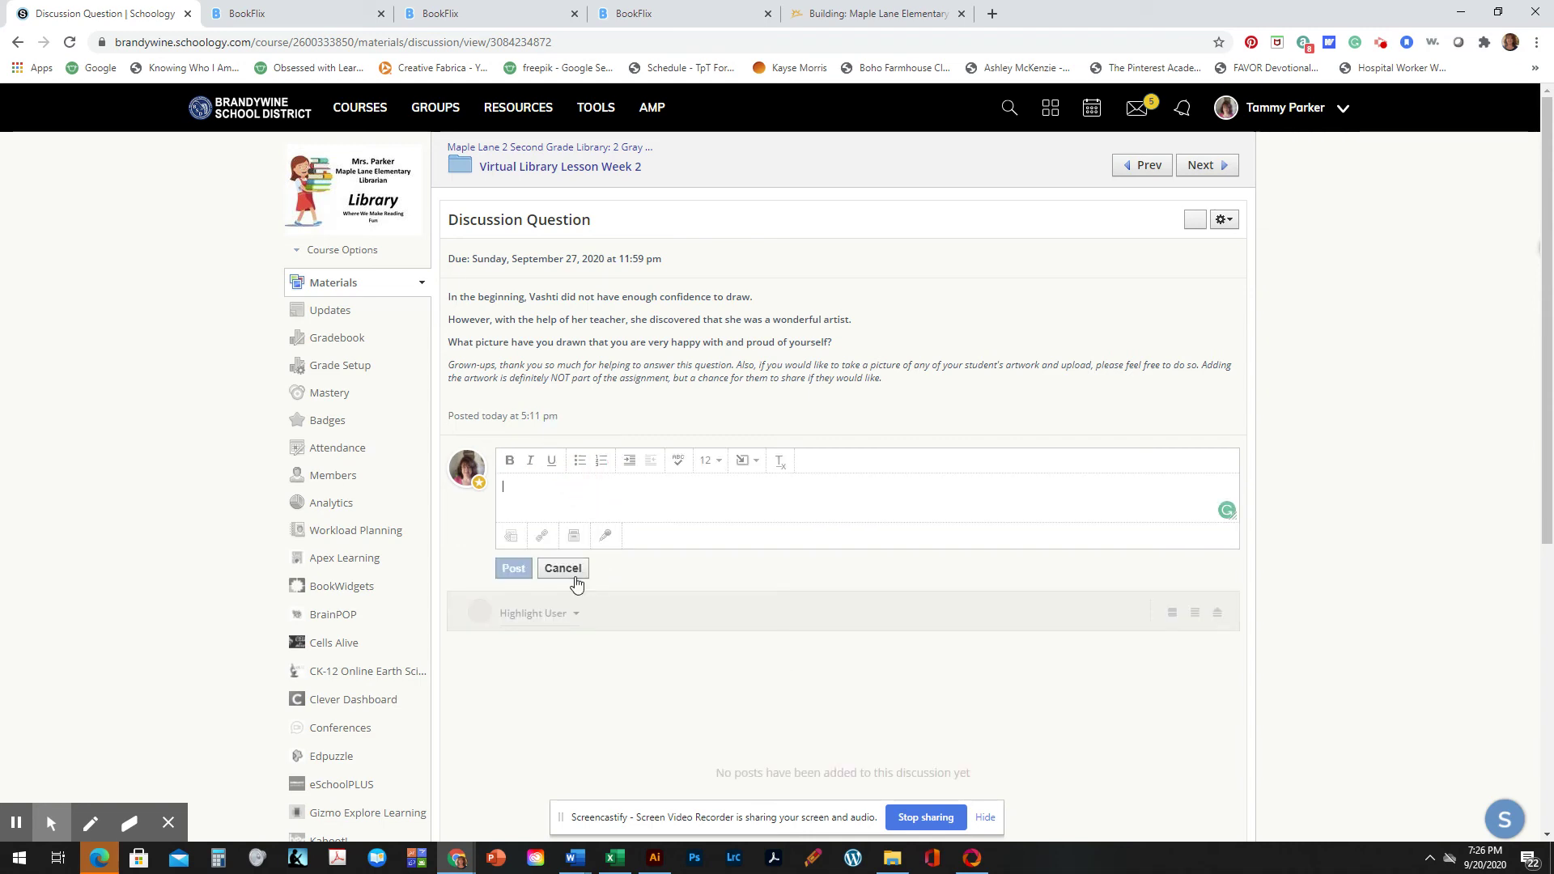
click(513, 538)
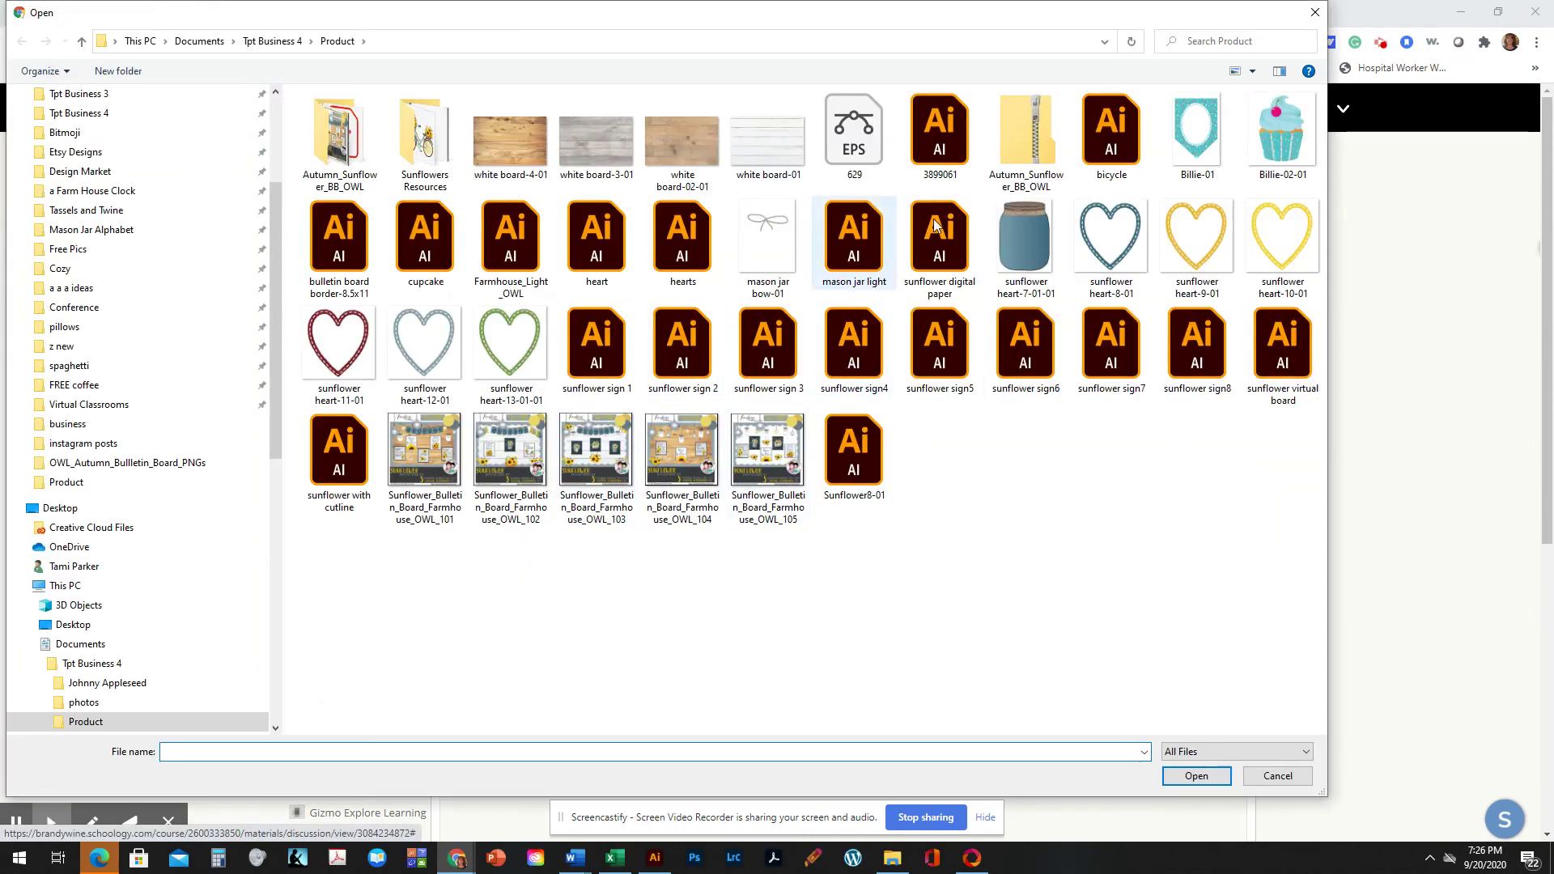
click(1026, 233)
click(1293, 138)
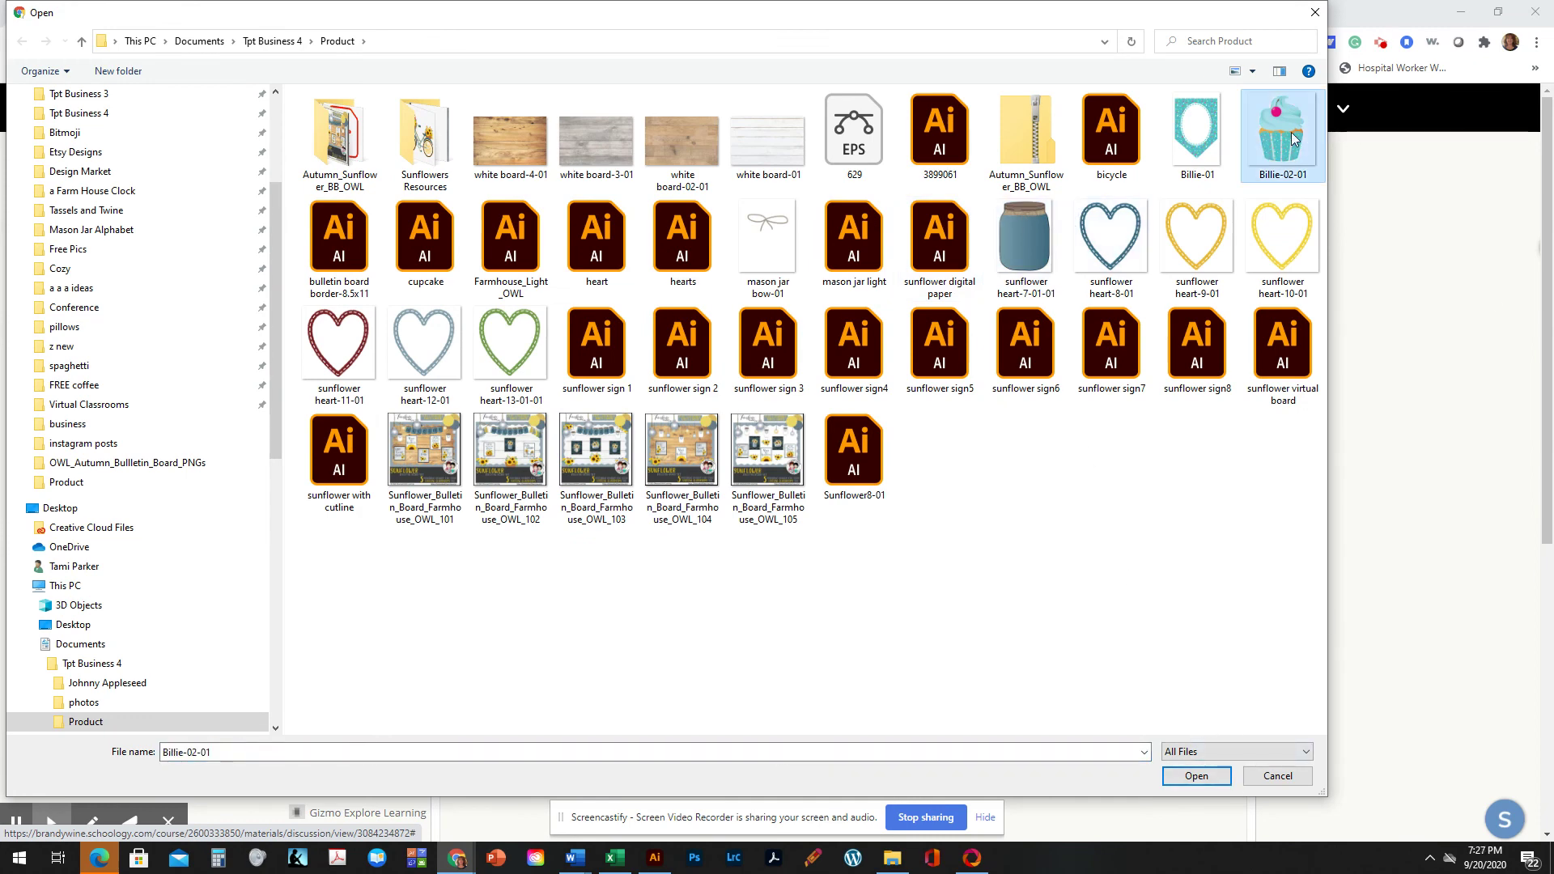
click(1196, 775)
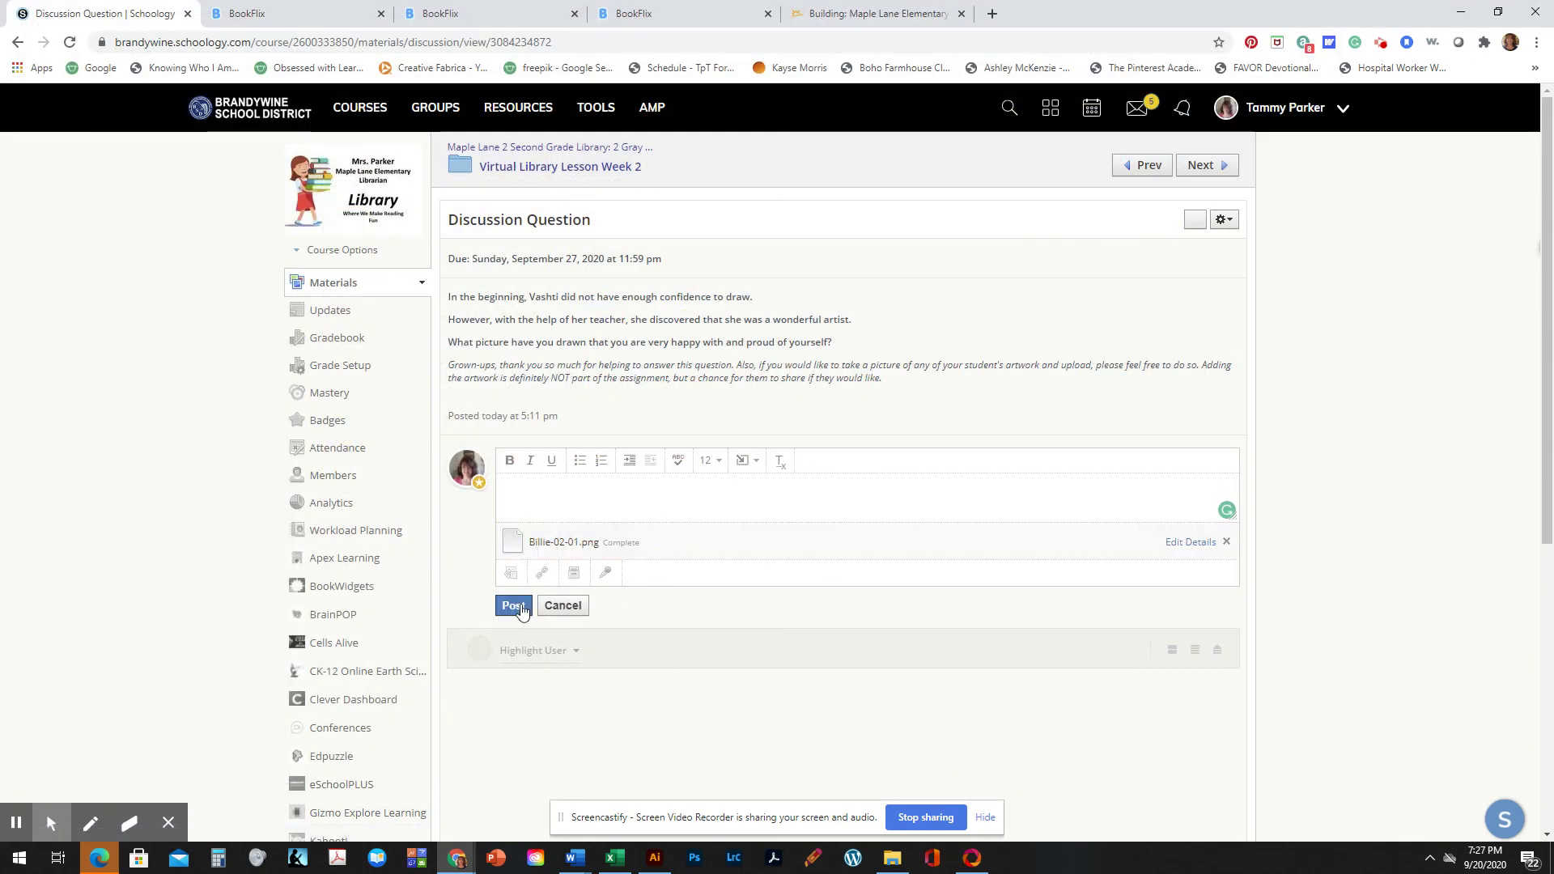
Add the text 'My favorite one is a cupcake. How do you like my cupcake?' and post it
click(521, 615)
scroll(947, 625, down, 5)
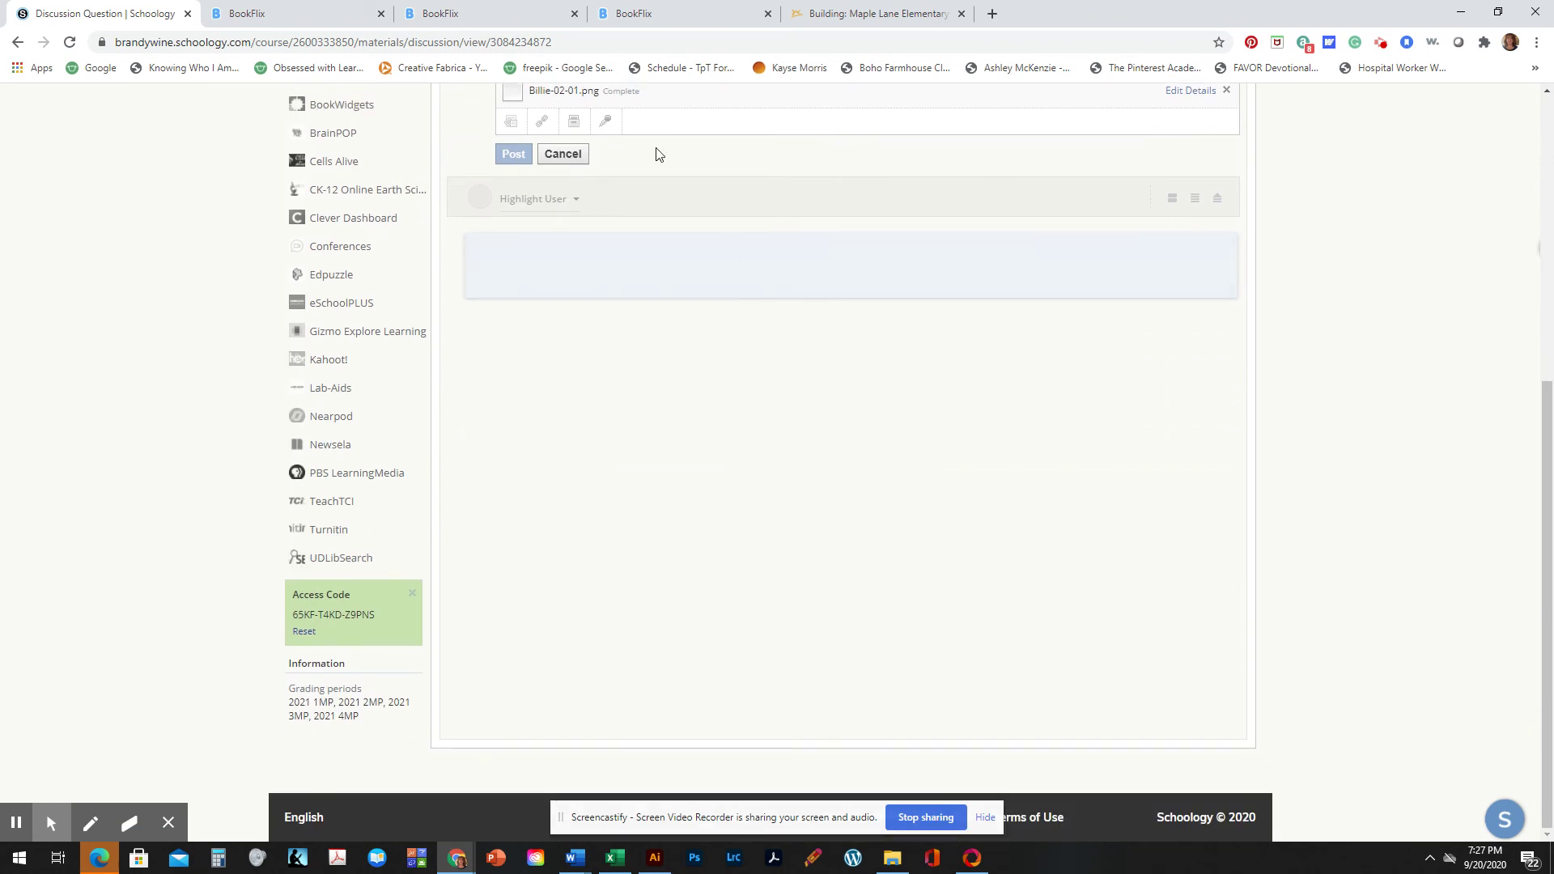
drag(1546, 647, 1544, 454)
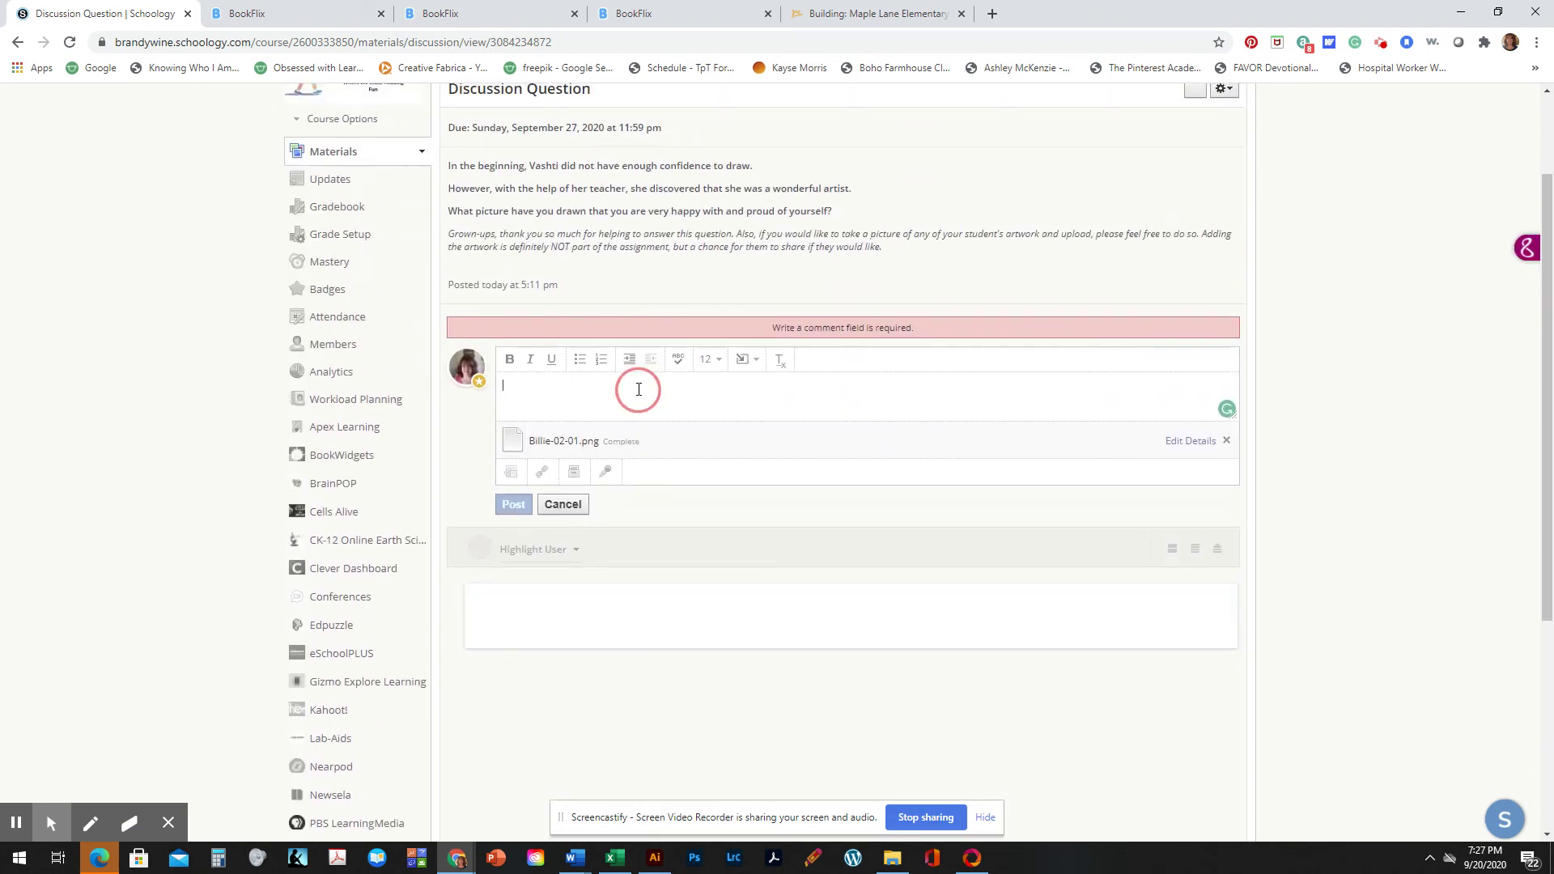
text(My)
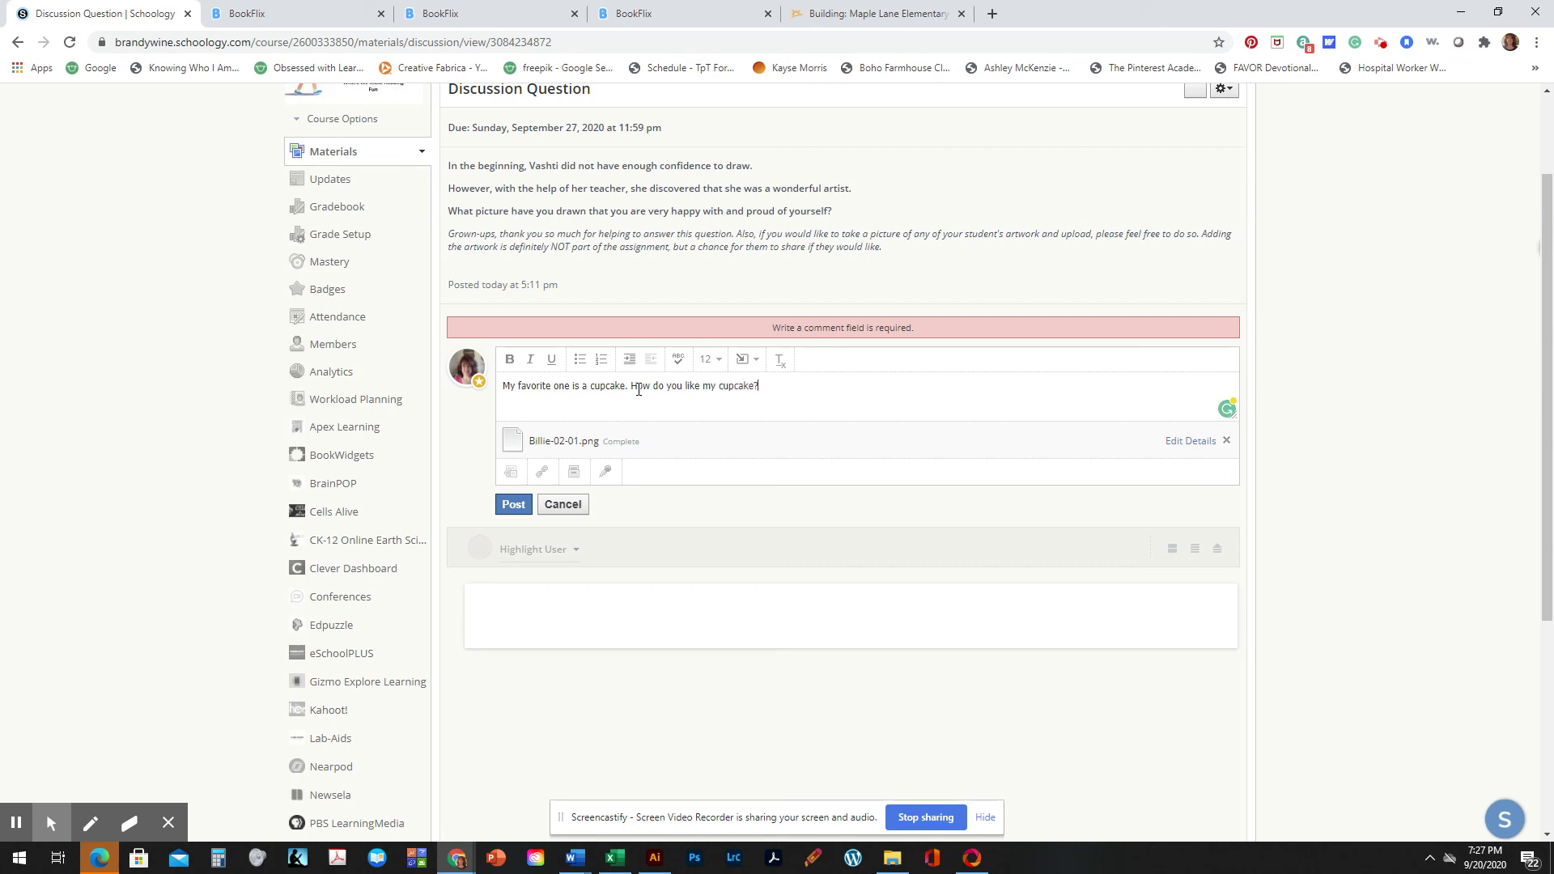
click(513, 503)
View the cupcake picture full size, then close the enlarged view
scroll(515, 502, down, 5)
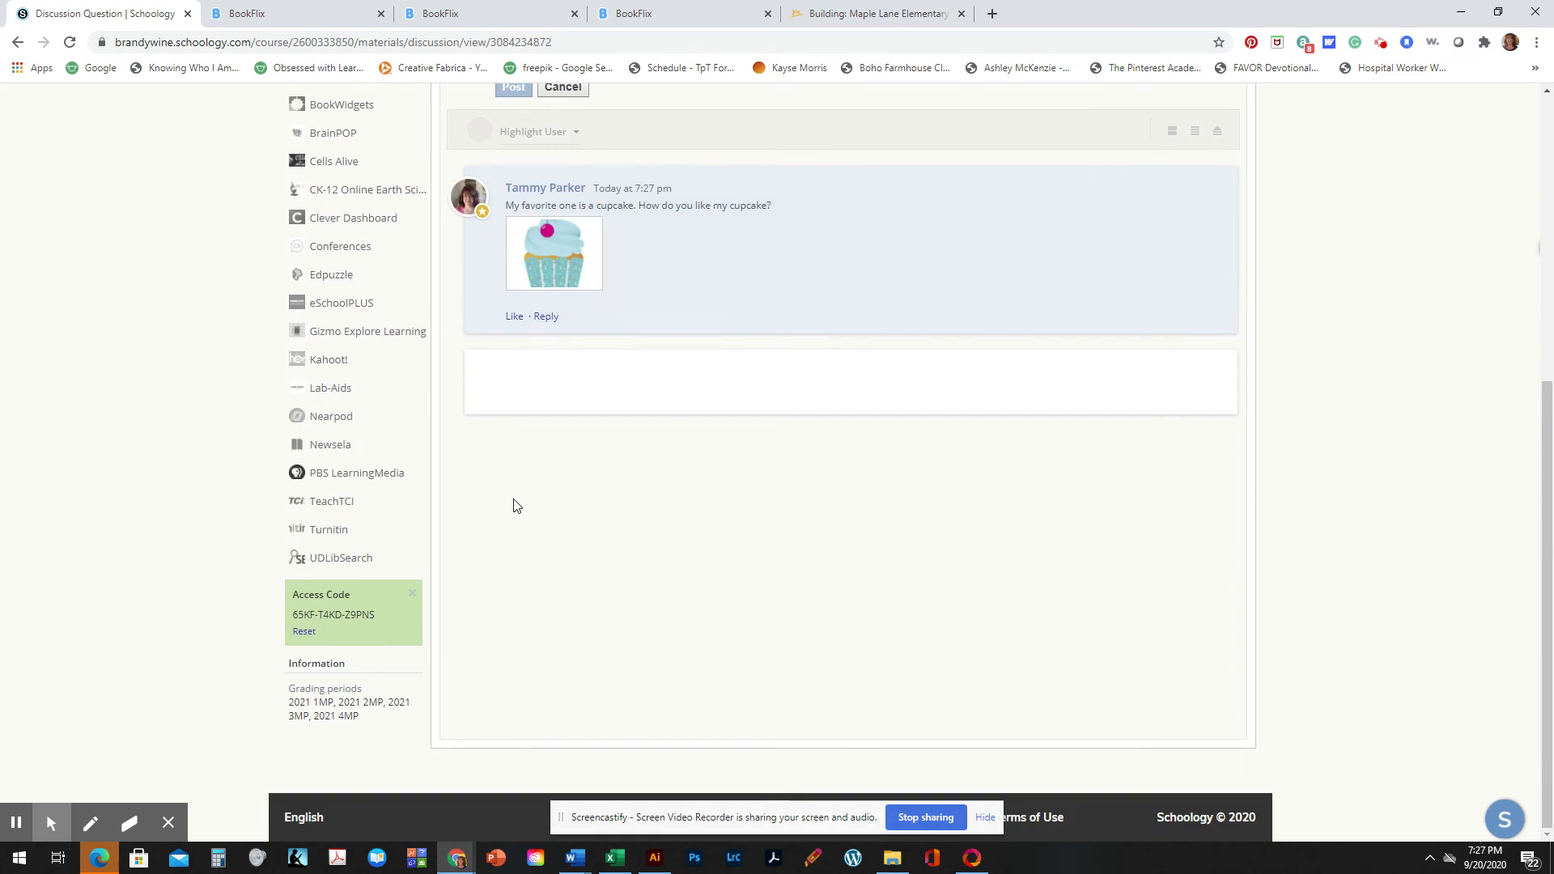
click(541, 263)
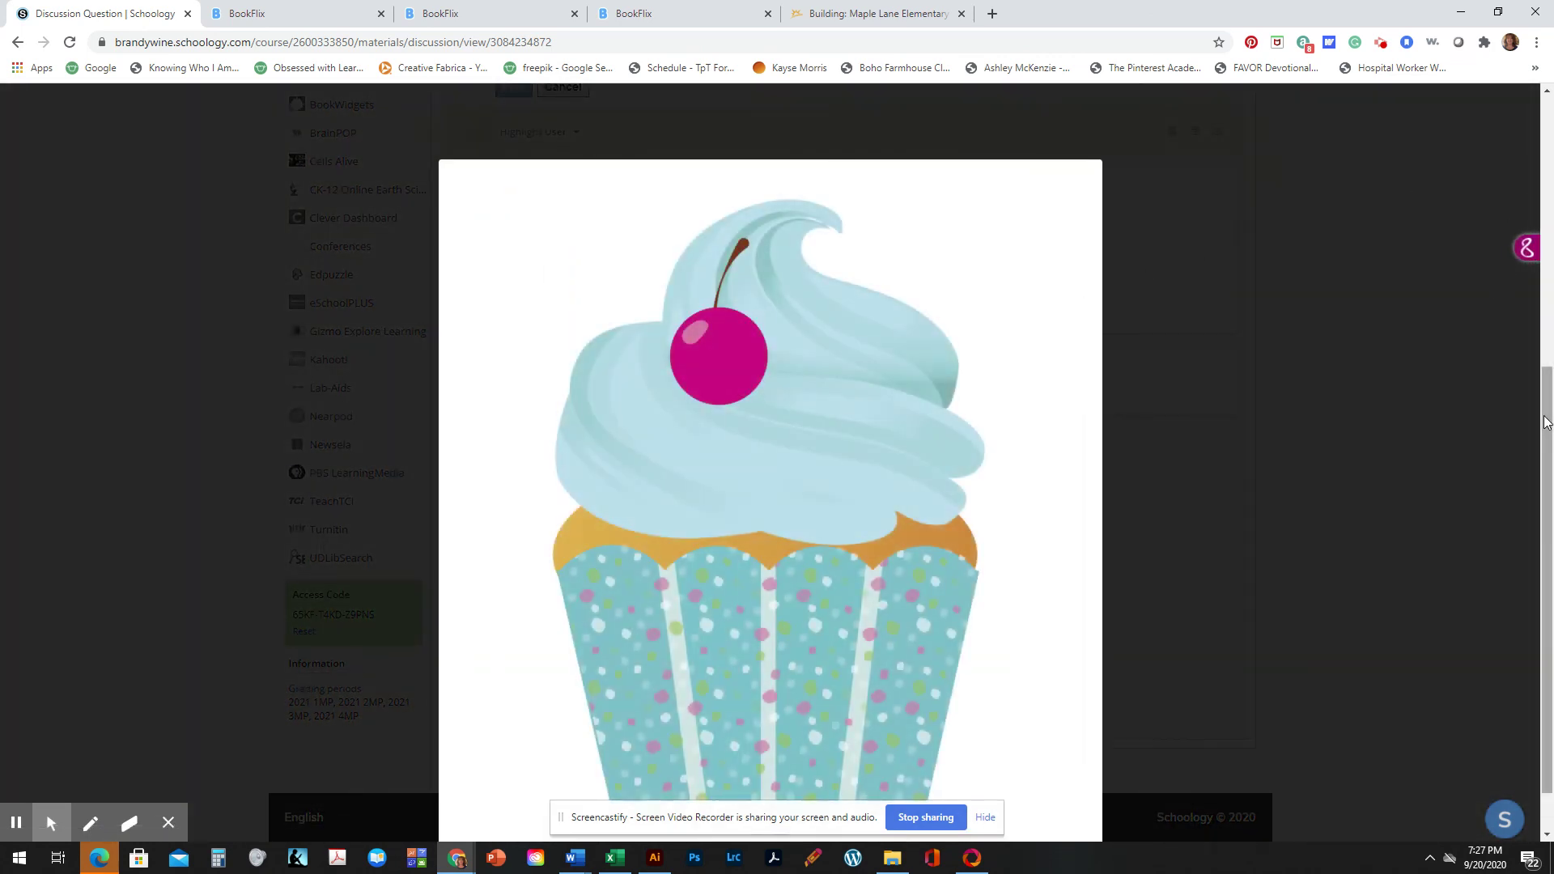
scroll(1550, 238, up, 4)
drag(1550, 239, 1550, 541)
click(1083, 830)
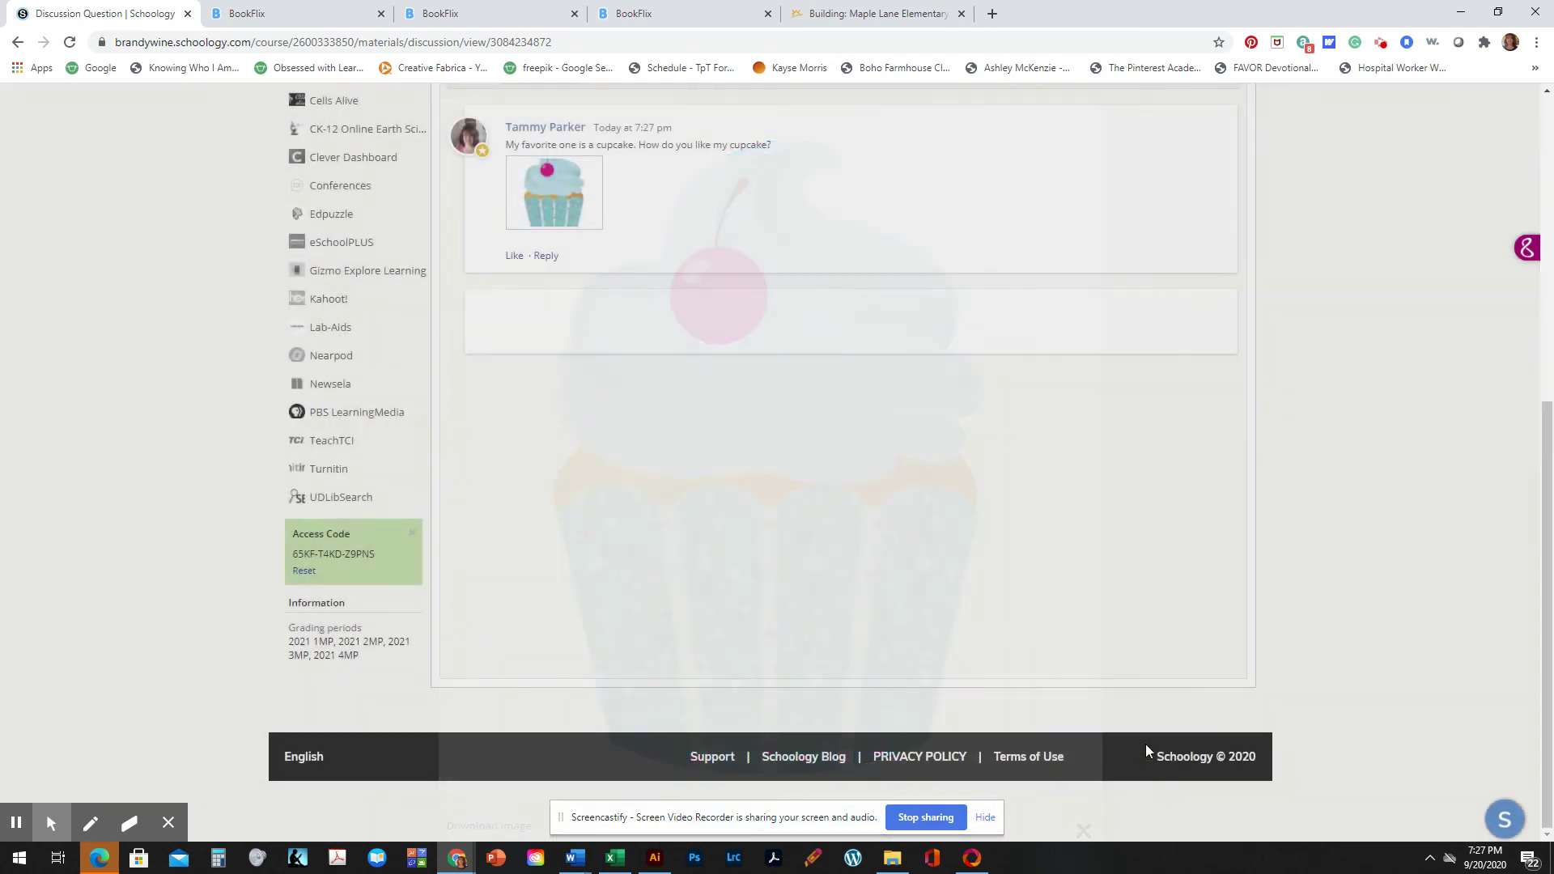
Delete the cupcake reply and confirm the deletion
scroll(1542, 575, up, 4)
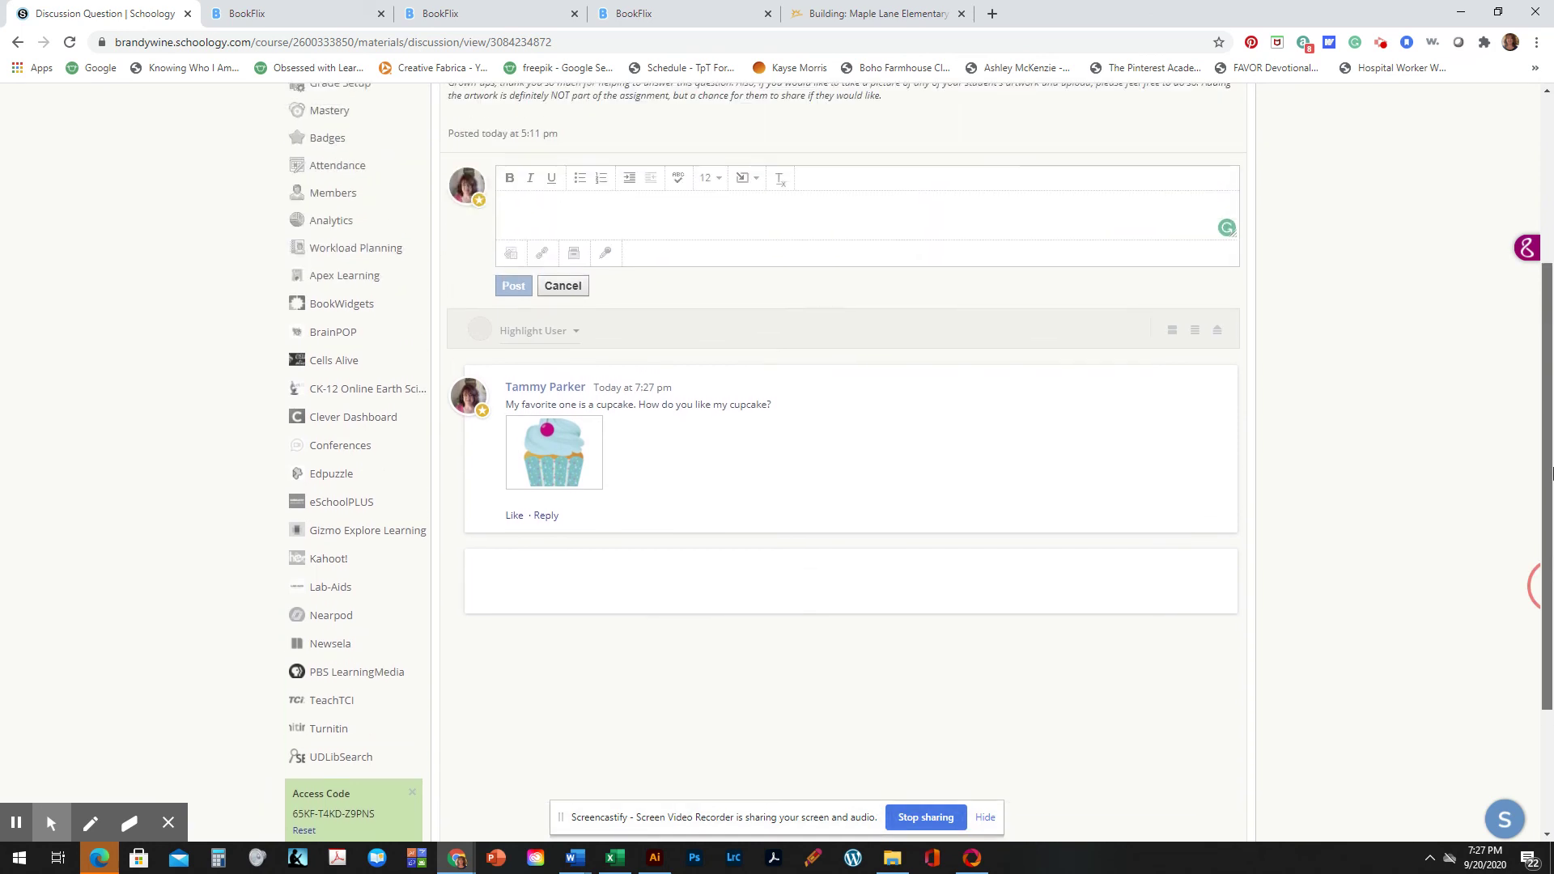
click(1224, 462)
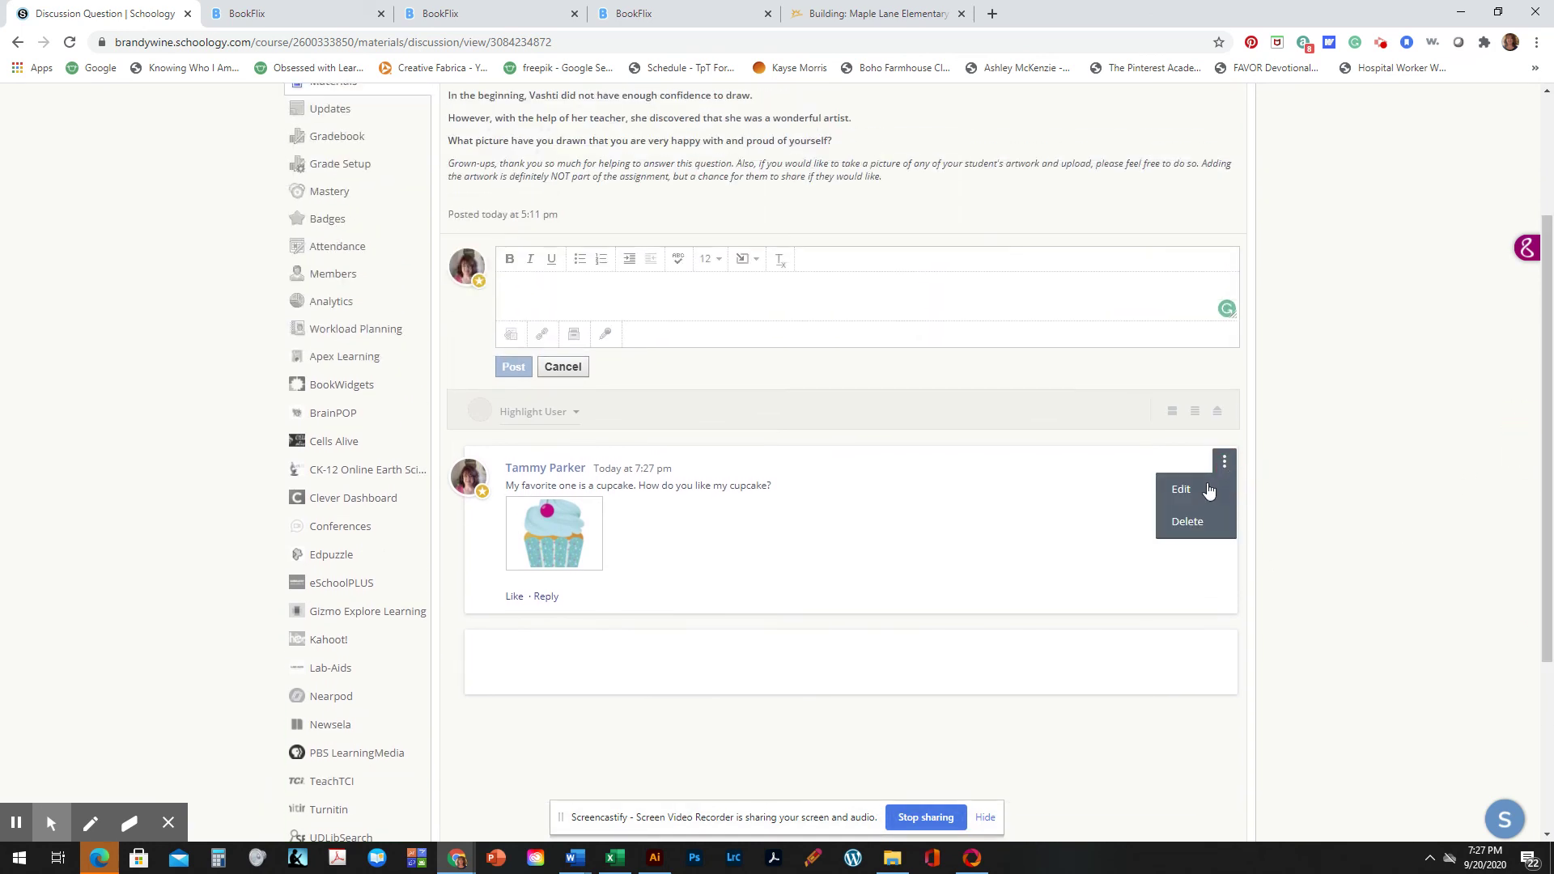
click(1206, 522)
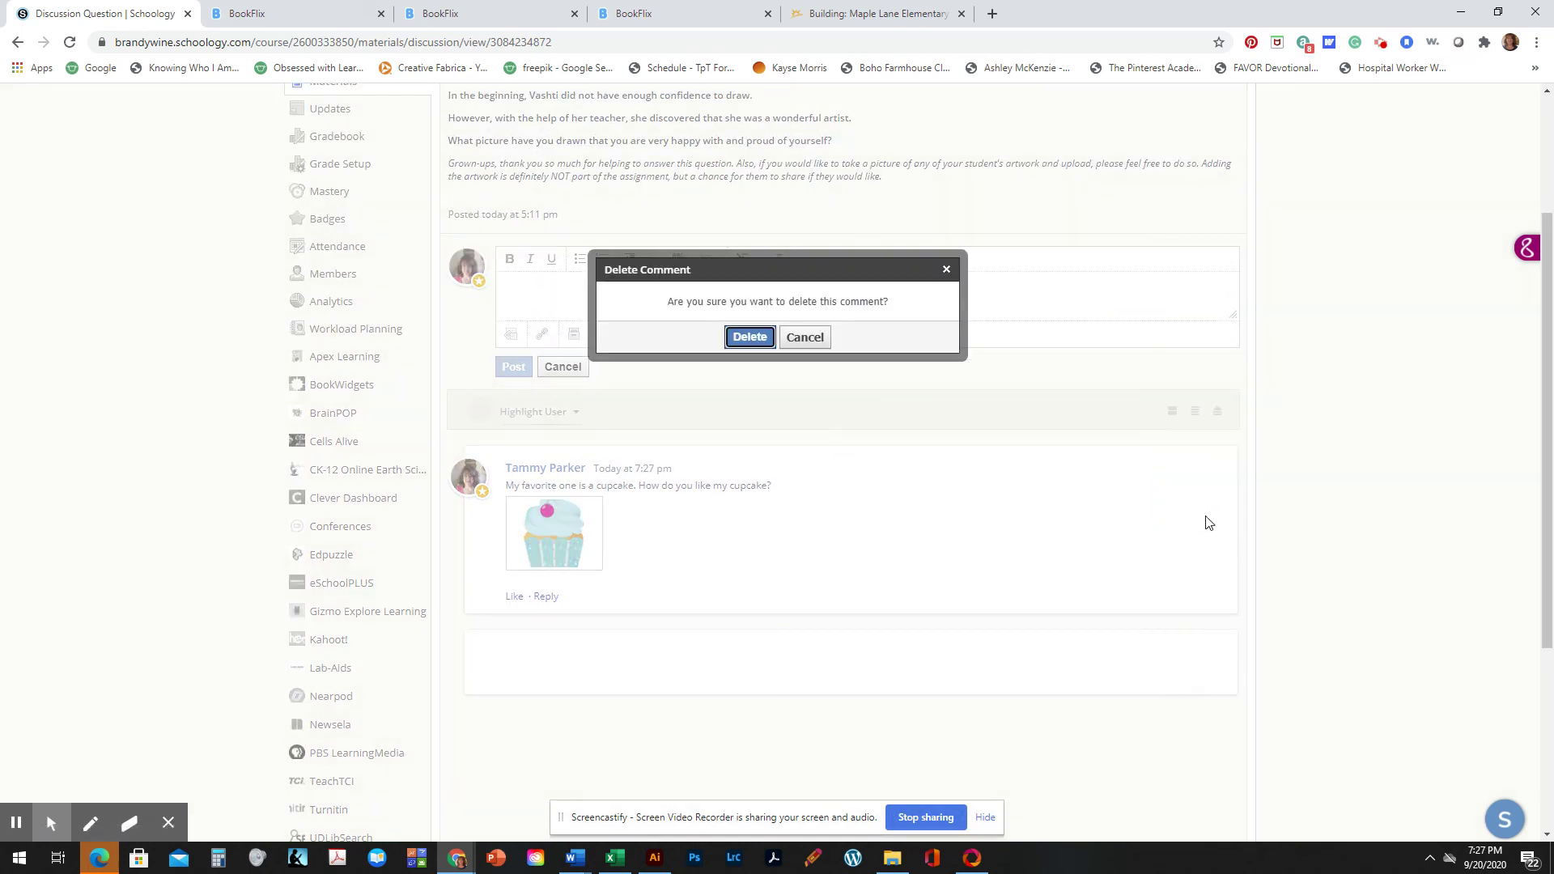
click(748, 338)
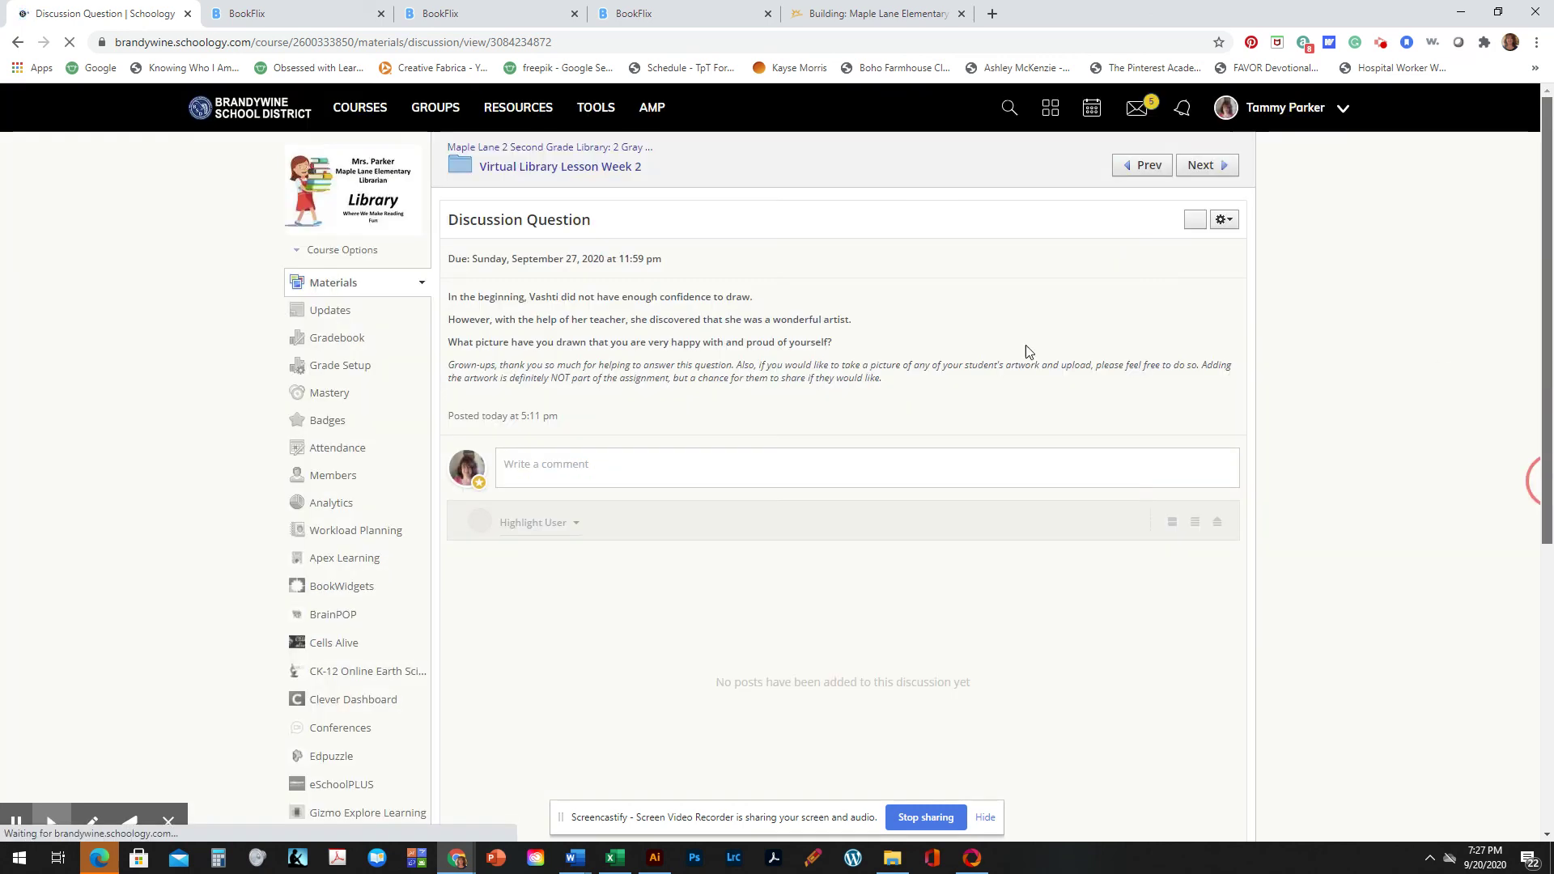
Return to the Virtual Library Lesson Week 2 folder via its breadcrumb link
click(562, 168)
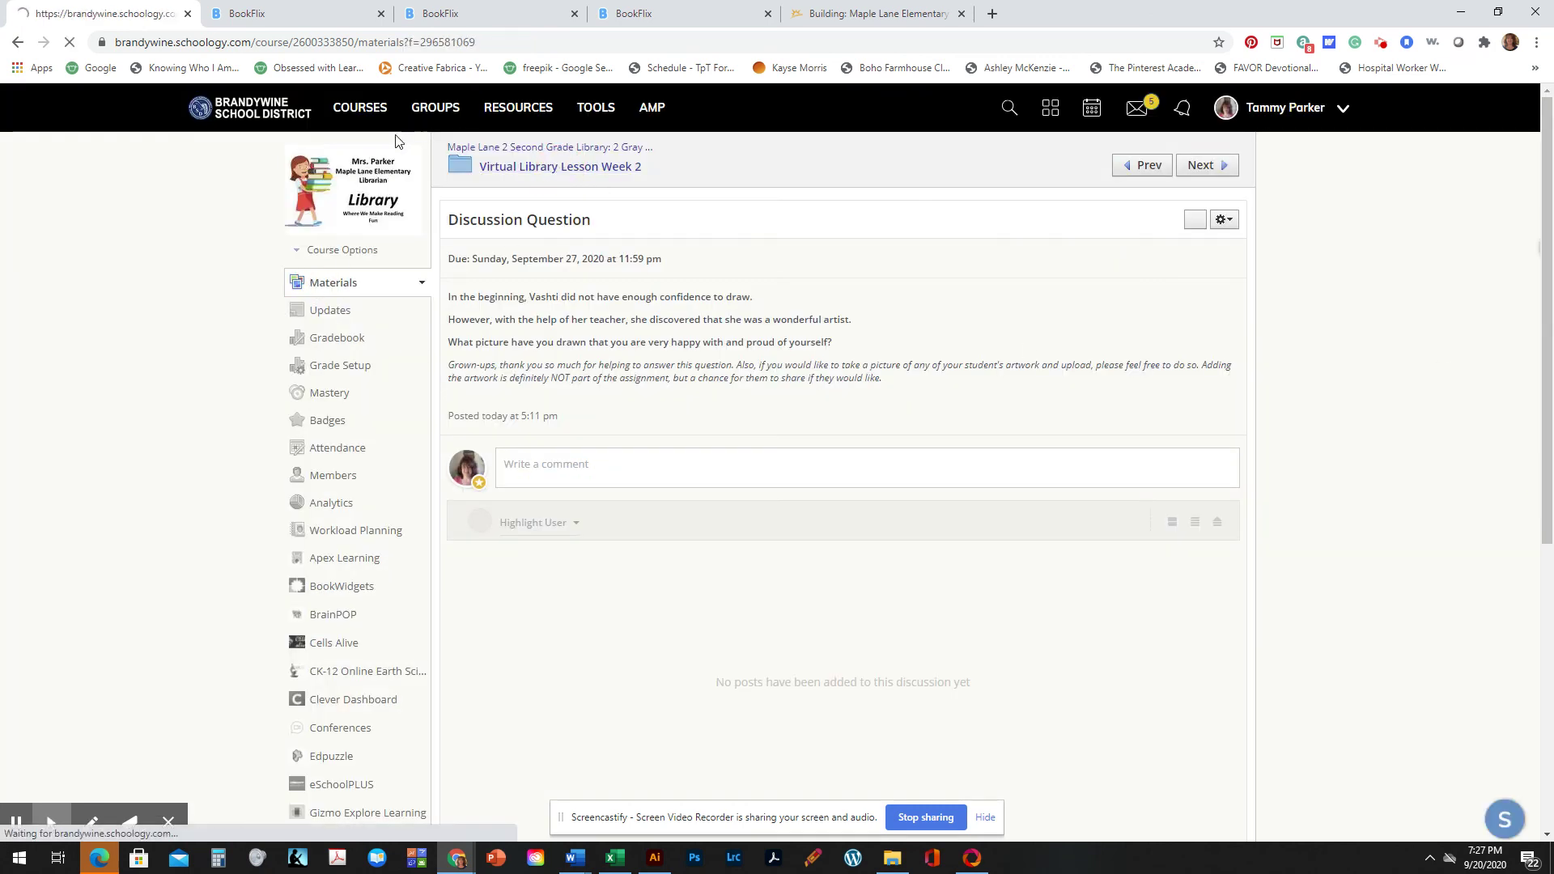